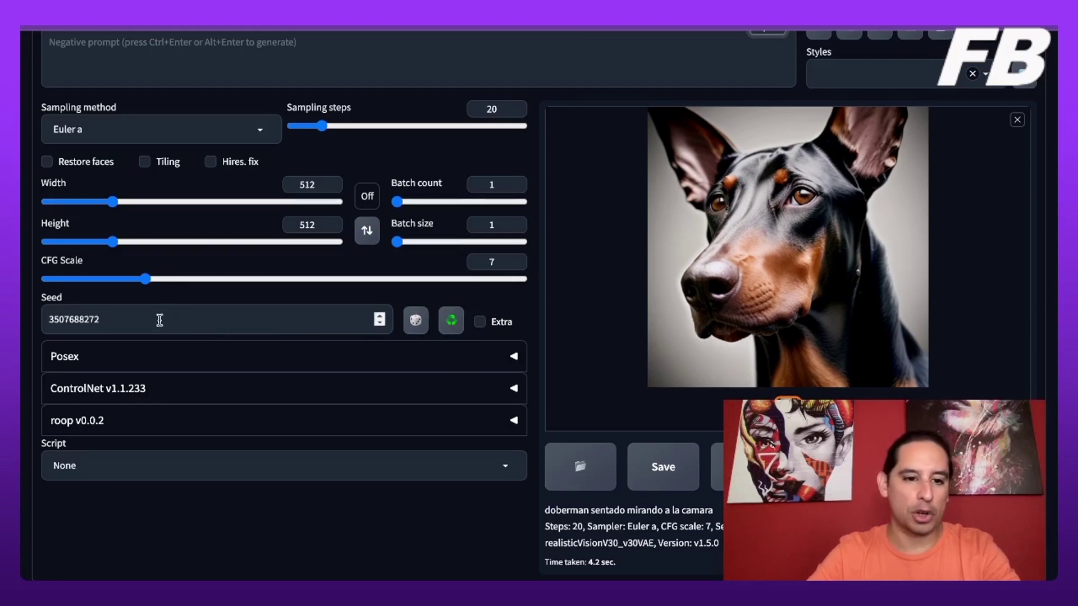
{"action": "scroll", "coordinate": [207, 368], "scroll_direction": "up", "scroll_amount": 3}
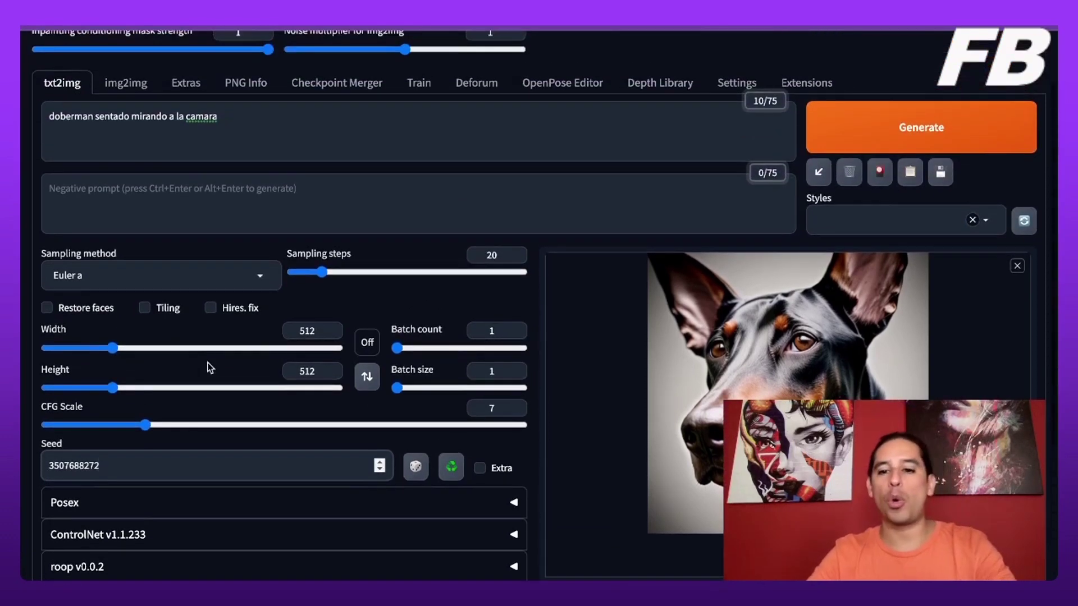
{"action": "left_click", "coordinate": [210, 368]}
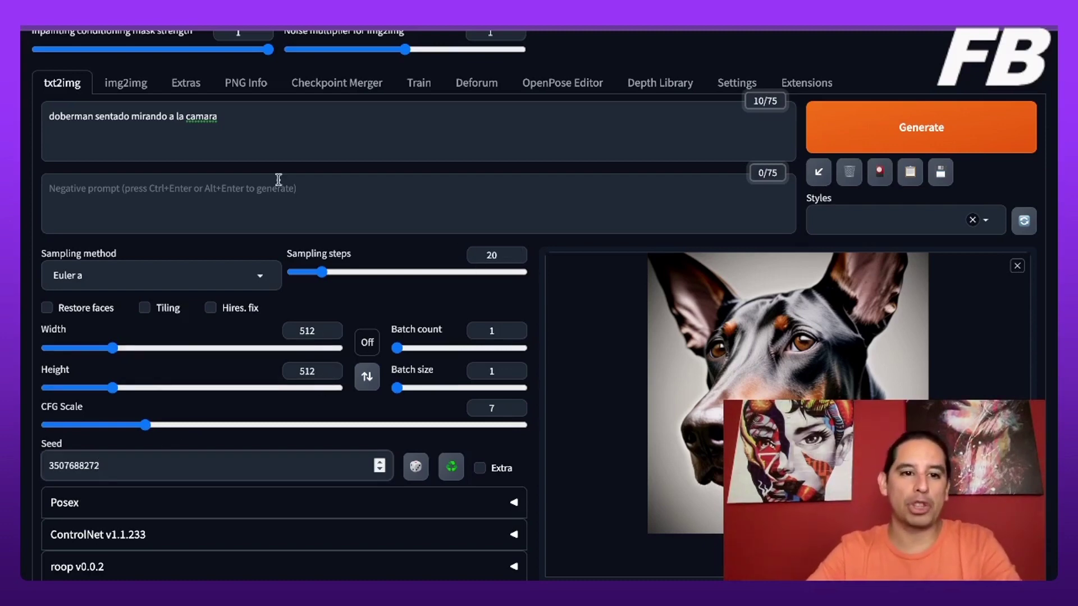
{"action": "triple_click", "coordinate": [258, 117]}
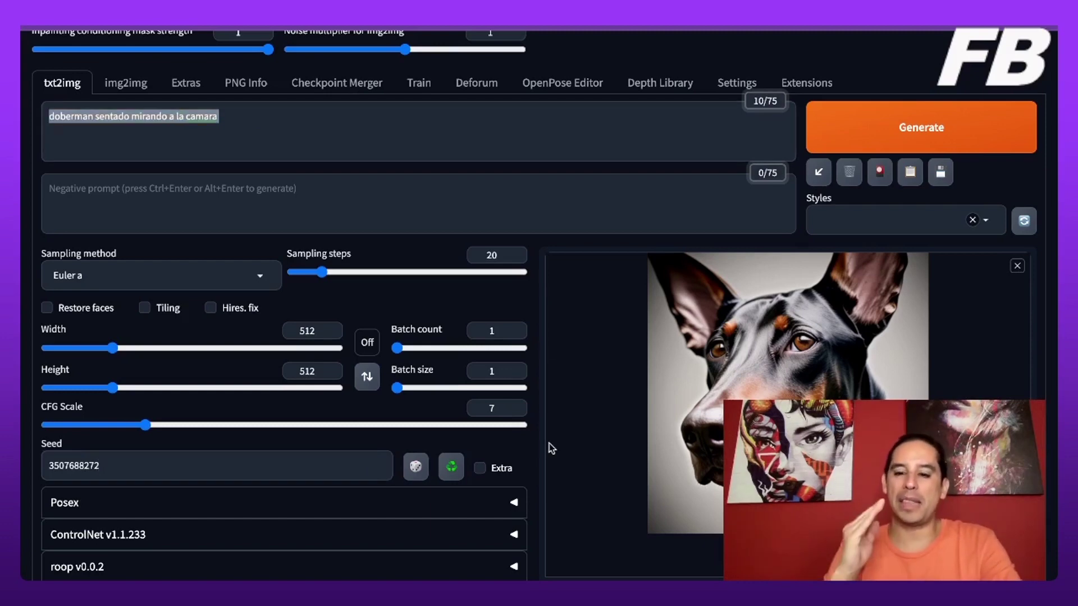
{"action": "scroll", "coordinate": [552, 447], "scroll_direction": "down", "scroll_amount": 3}
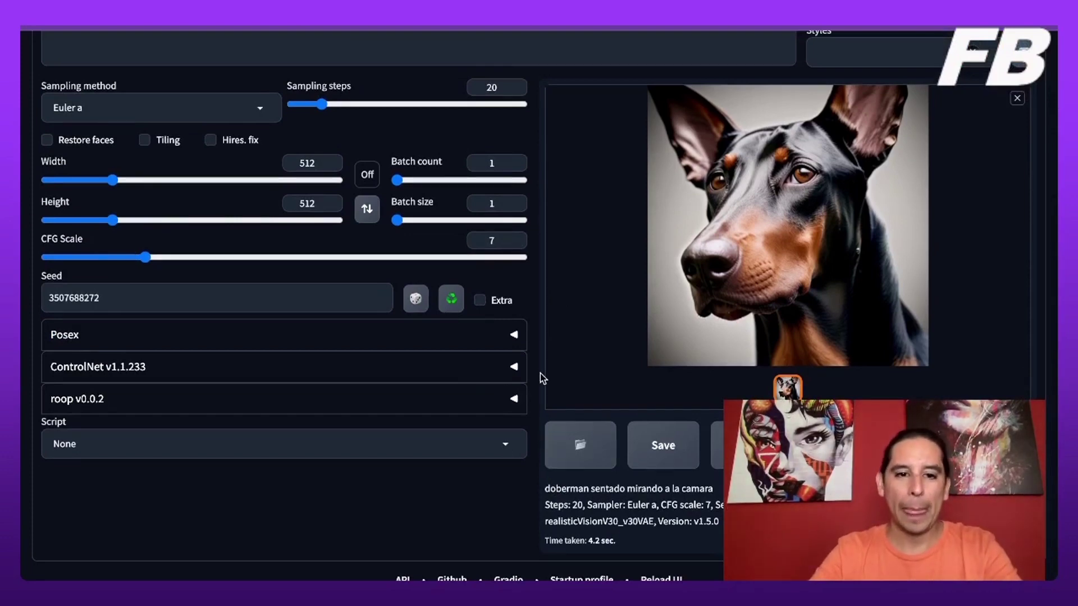
- Set the image size to 360 wide by 640 high using the 9:16 ratio, and lock the aspect ratio
{"action": "scroll", "coordinate": [540, 373], "scroll_direction": "up", "scroll_amount": 3}
{"action": "scroll", "coordinate": [540, 373], "scroll_direction": "down", "scroll_amount": 1}
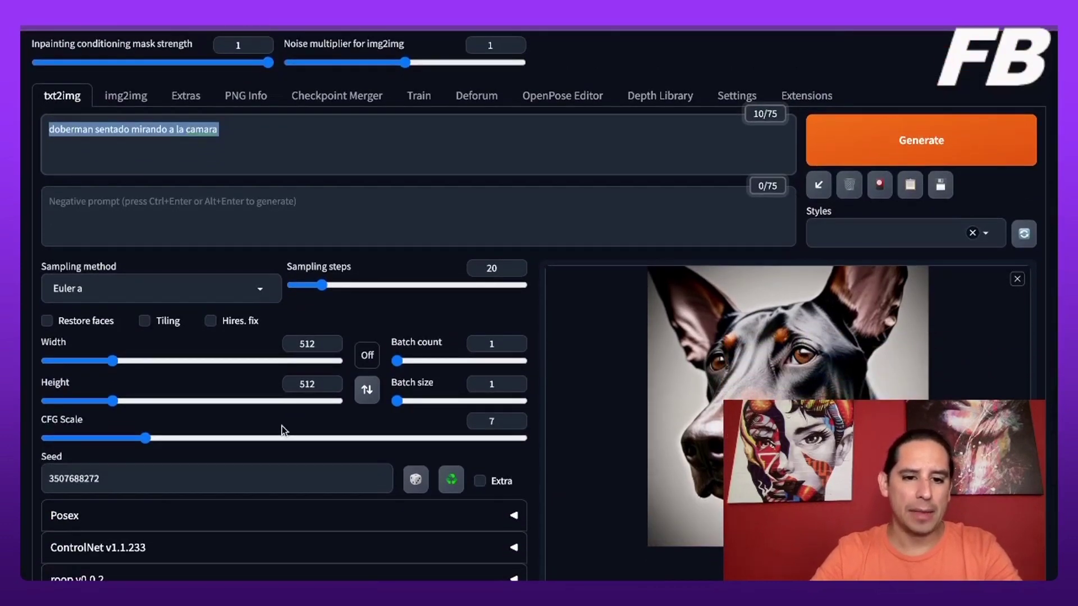
{"action": "double_click", "coordinate": [306, 385]}
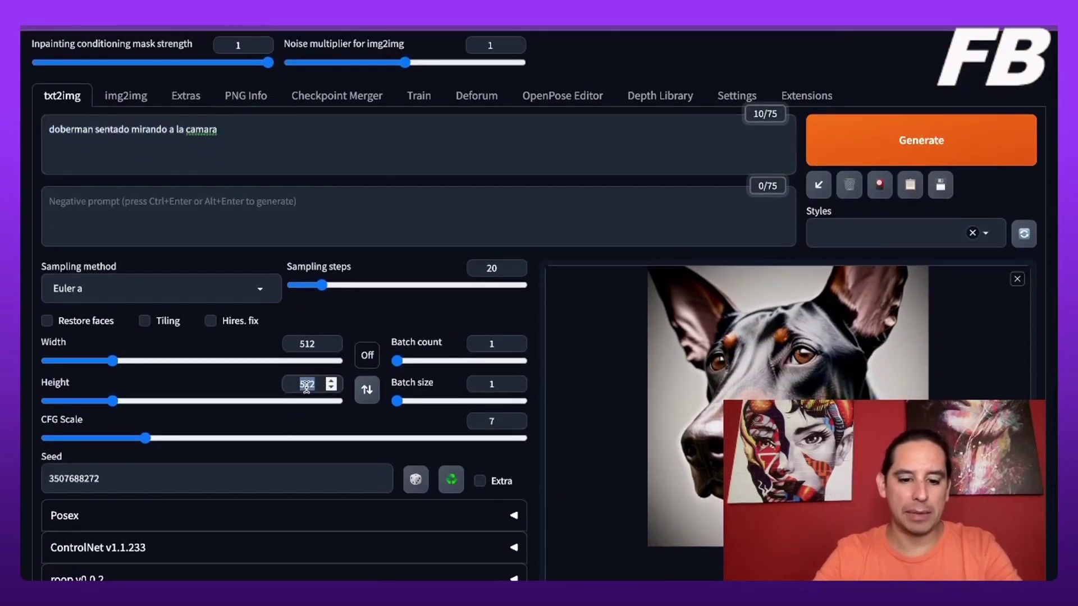
{"action": "type", "text": "640"}
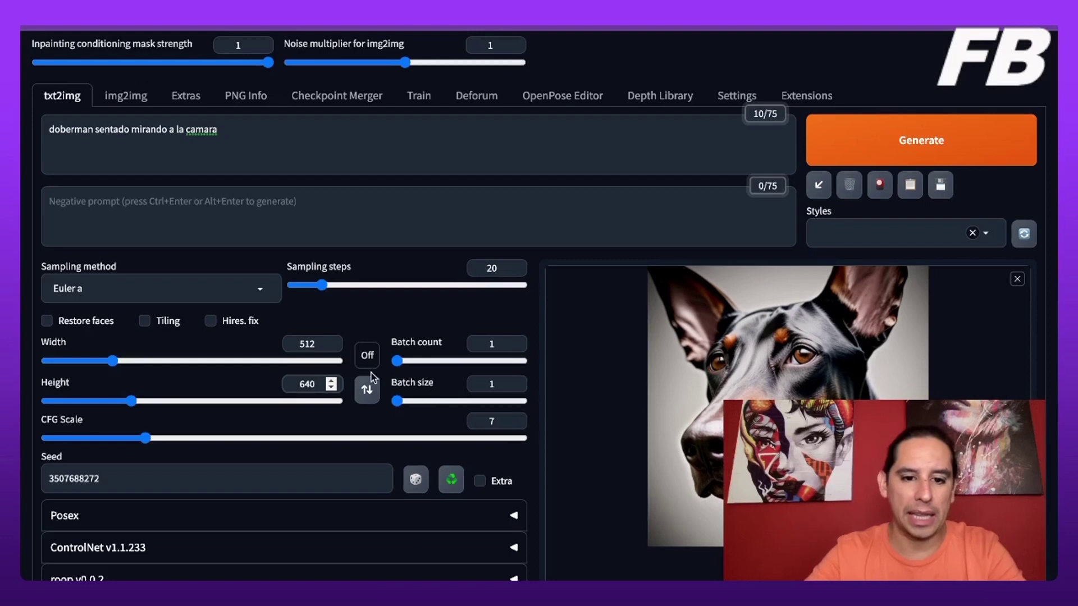
{"action": "left_click", "coordinate": [368, 391]}
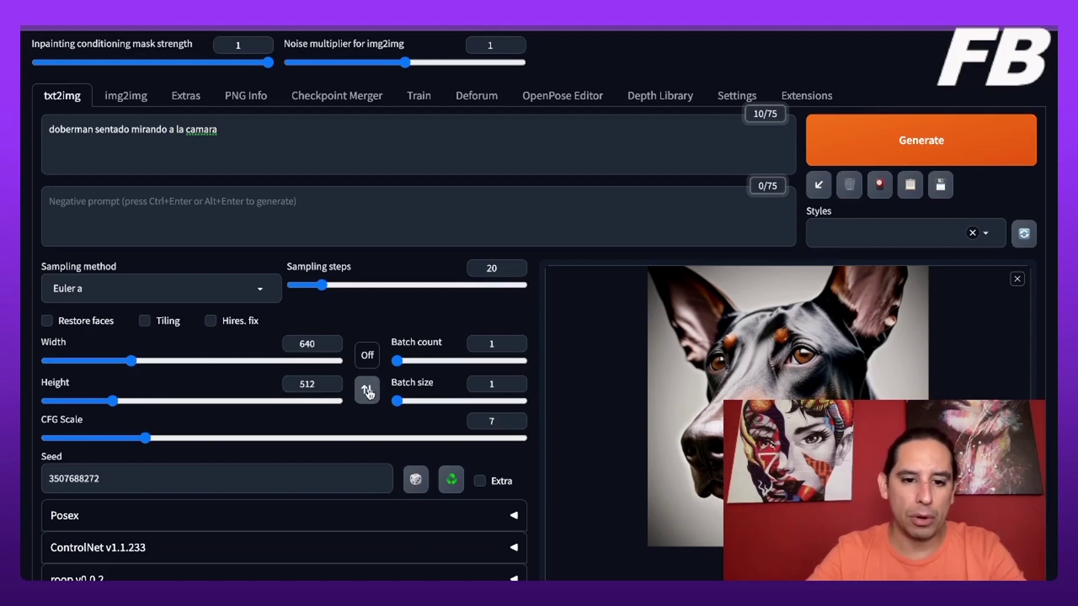
{"action": "left_click", "coordinate": [368, 391]}
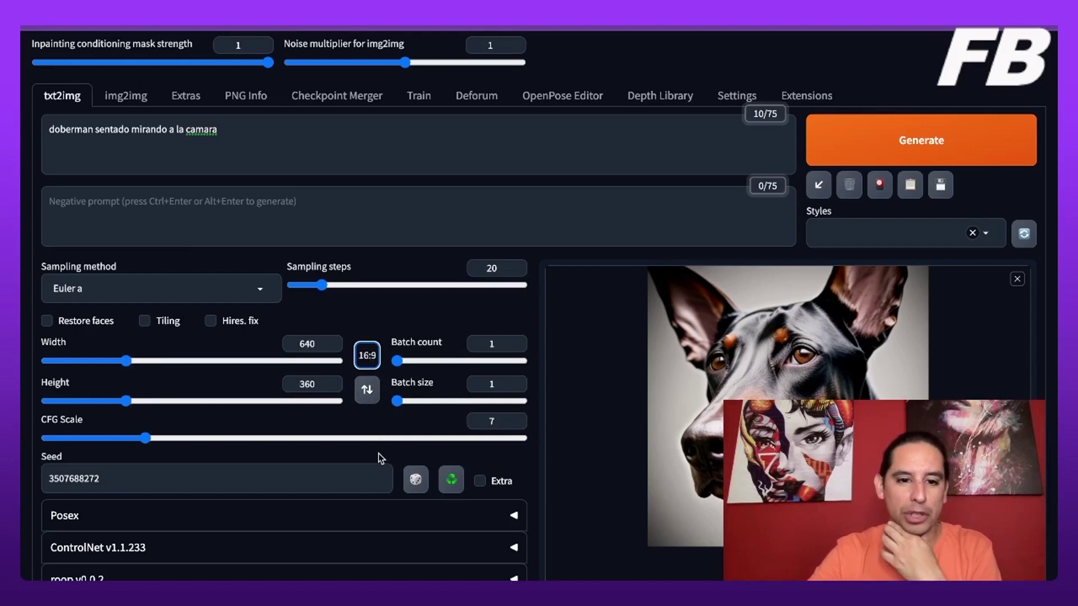
{"action": "left_click", "coordinate": [368, 390]}
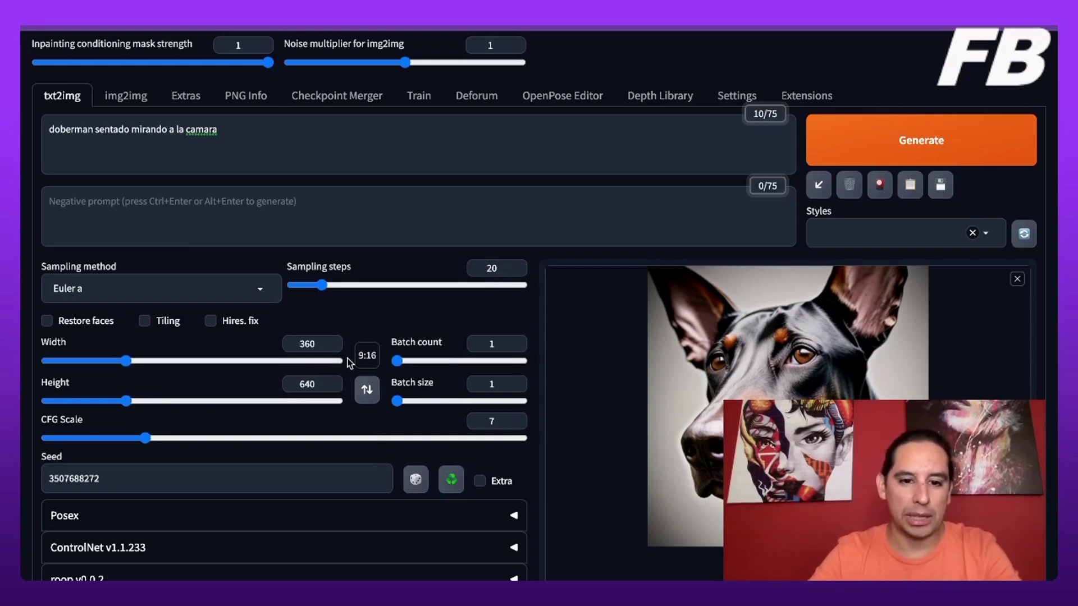
{"action": "left_click", "coordinate": [367, 357]}
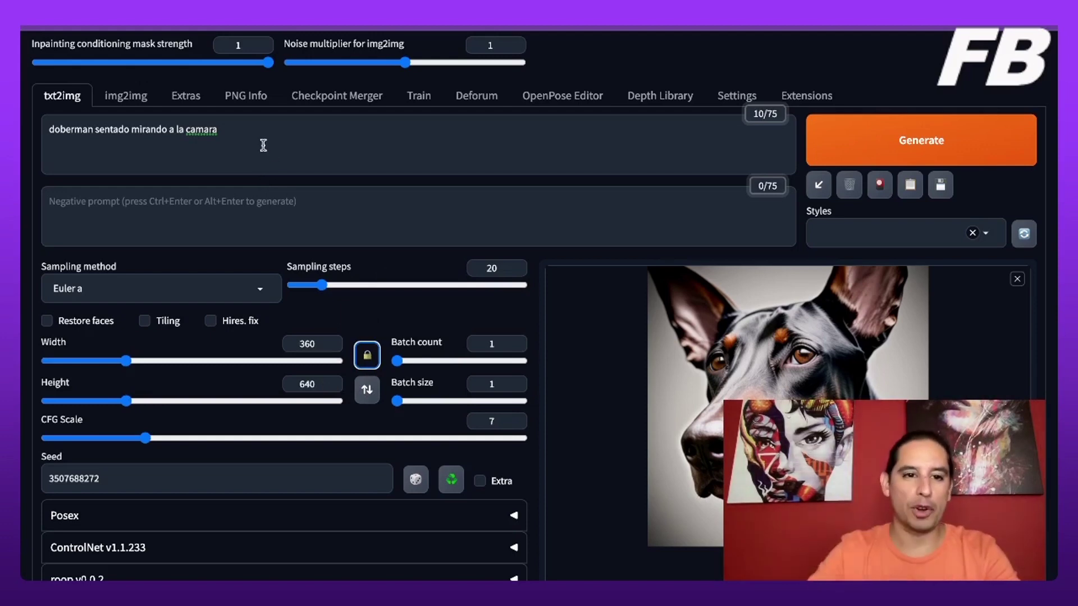
- Replace the prompt with "la viuda negra de avenger" and generate the image
{"action": "left_click", "coordinate": [242, 131]}
{"action": "key", "text": "ctrl+a"}
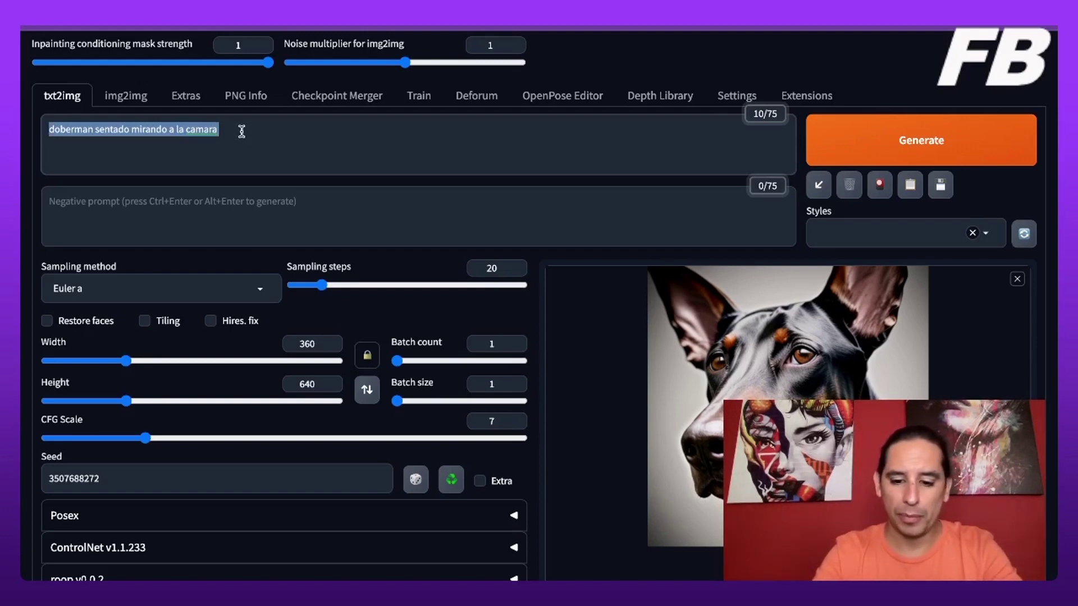
{"action": "type", "text": "la viuda negra de a"}
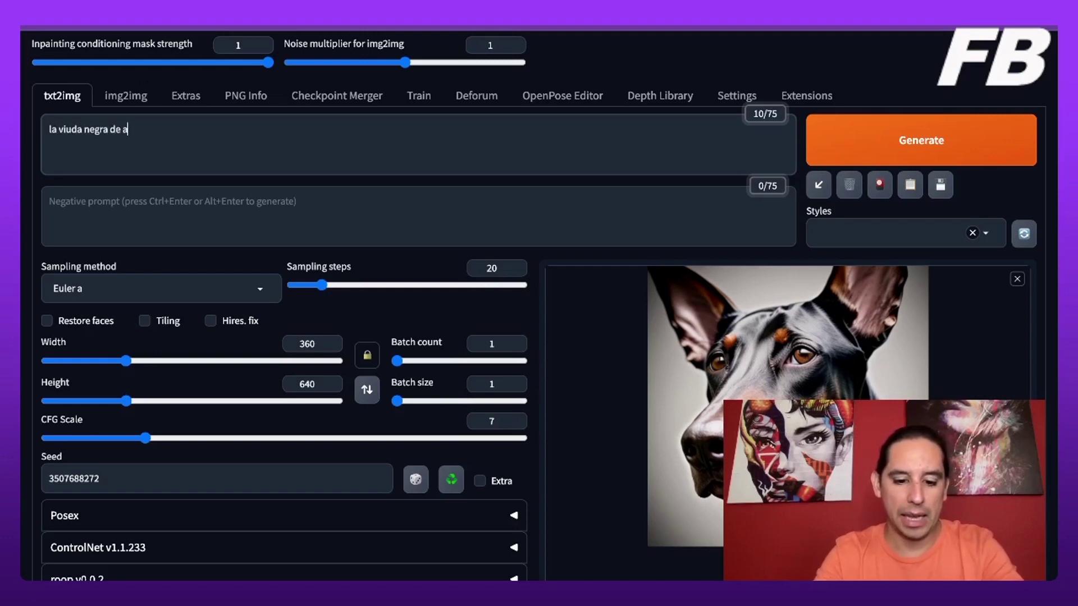
{"action": "type", "text": "venger"}
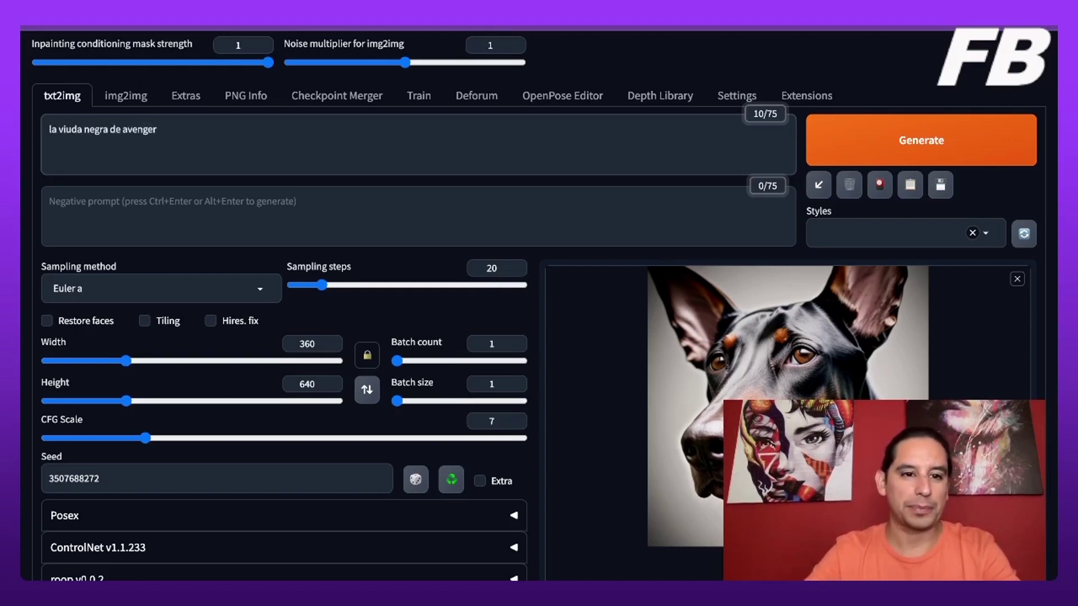
{"action": "left_click", "coordinate": [909, 155]}
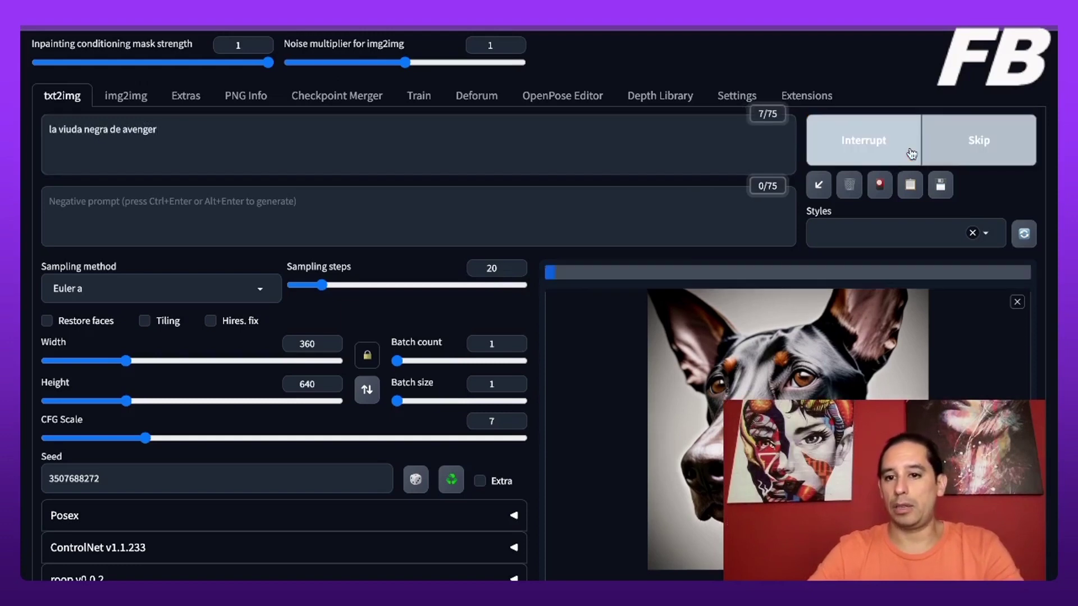
- Examine the newly generated image in the enlarged preview, and close the preview
{"action": "scroll", "coordinate": [583, 495], "scroll_direction": "down", "scroll_amount": 1}
{"action": "scroll", "coordinate": [583, 495], "scroll_direction": "down", "scroll_amount": 3}
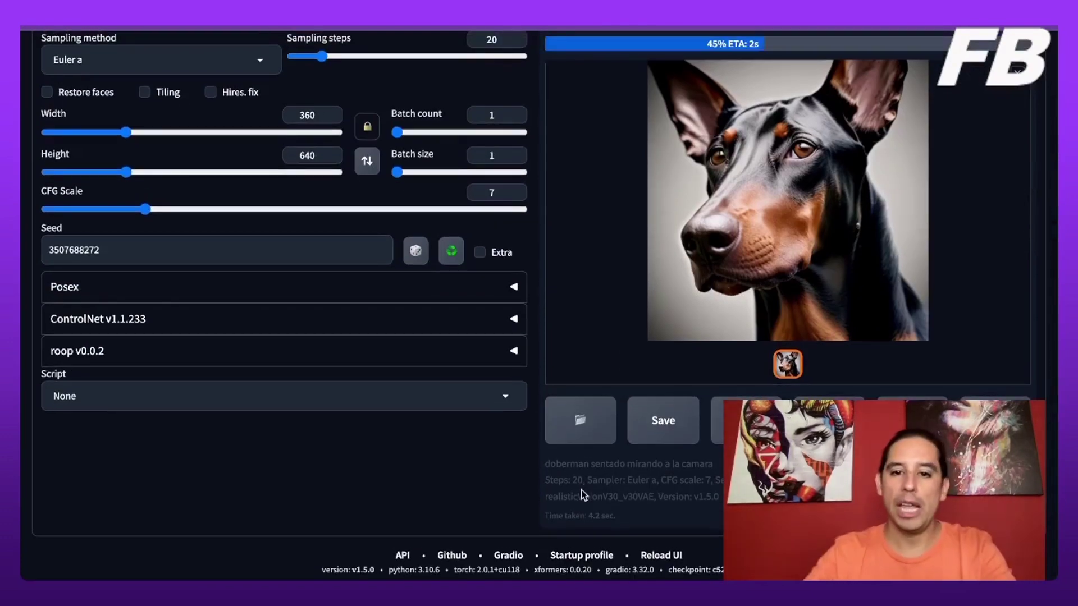
{"action": "scroll", "coordinate": [669, 313], "scroll_direction": "up", "scroll_amount": 1}
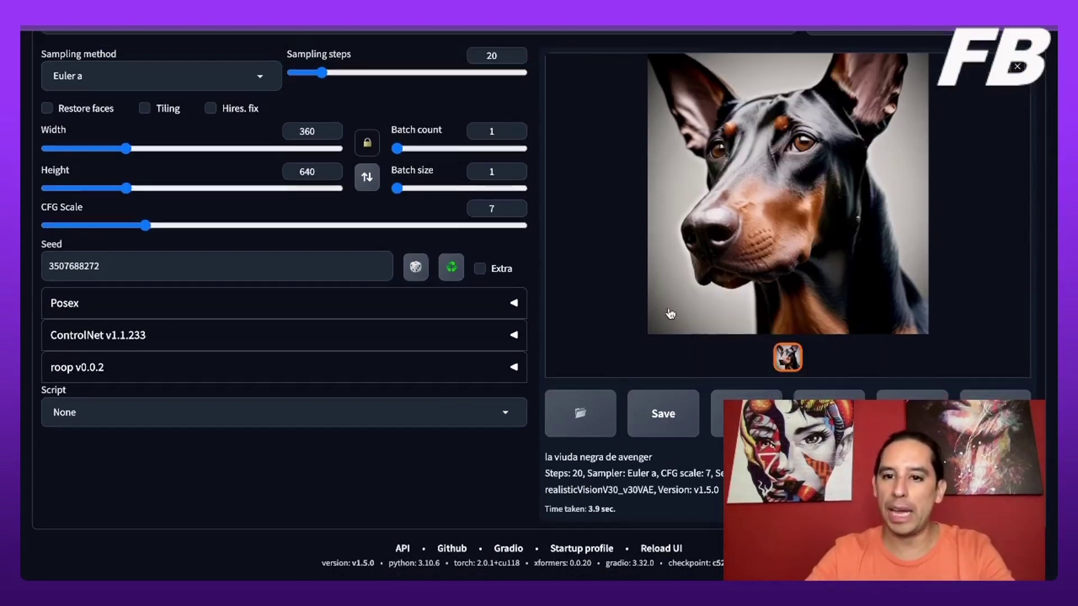
{"action": "scroll", "coordinate": [728, 264], "scroll_direction": "up", "scroll_amount": 1}
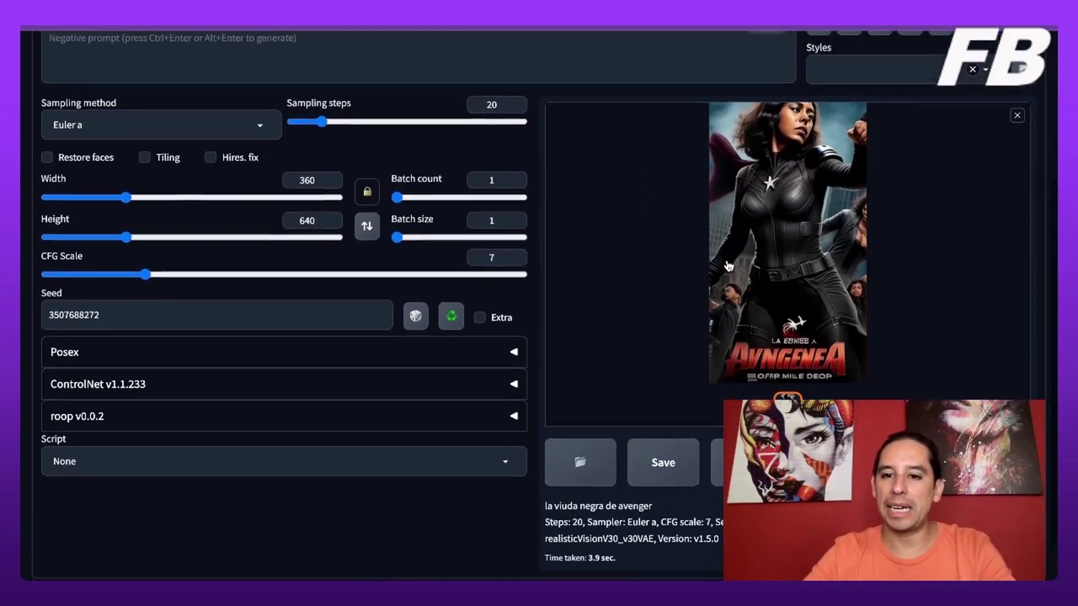
{"action": "left_click", "coordinate": [784, 187]}
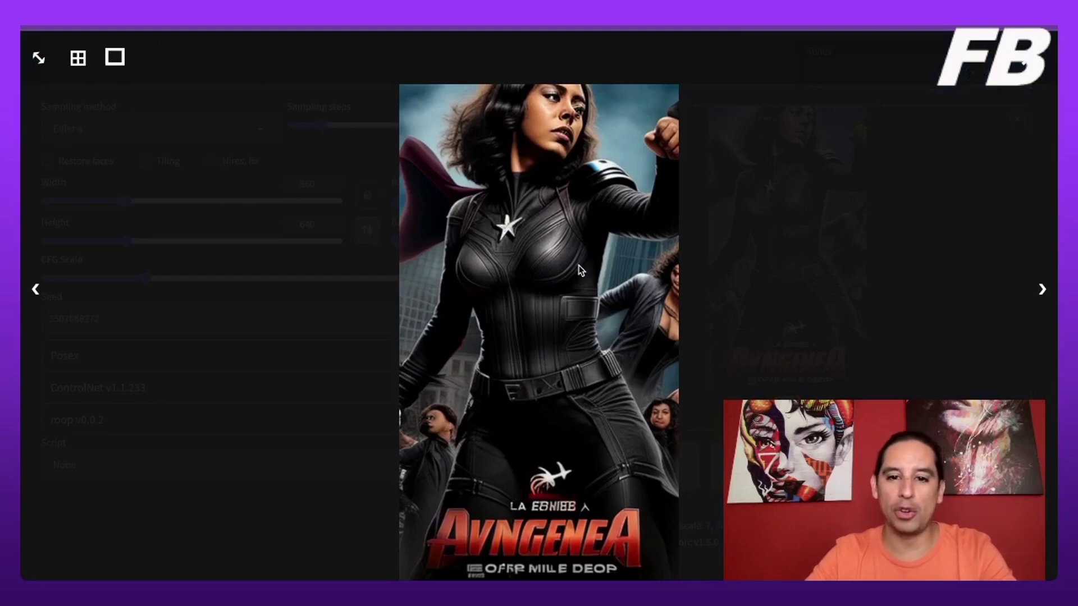
{"action": "left_click", "coordinate": [486, 403]}
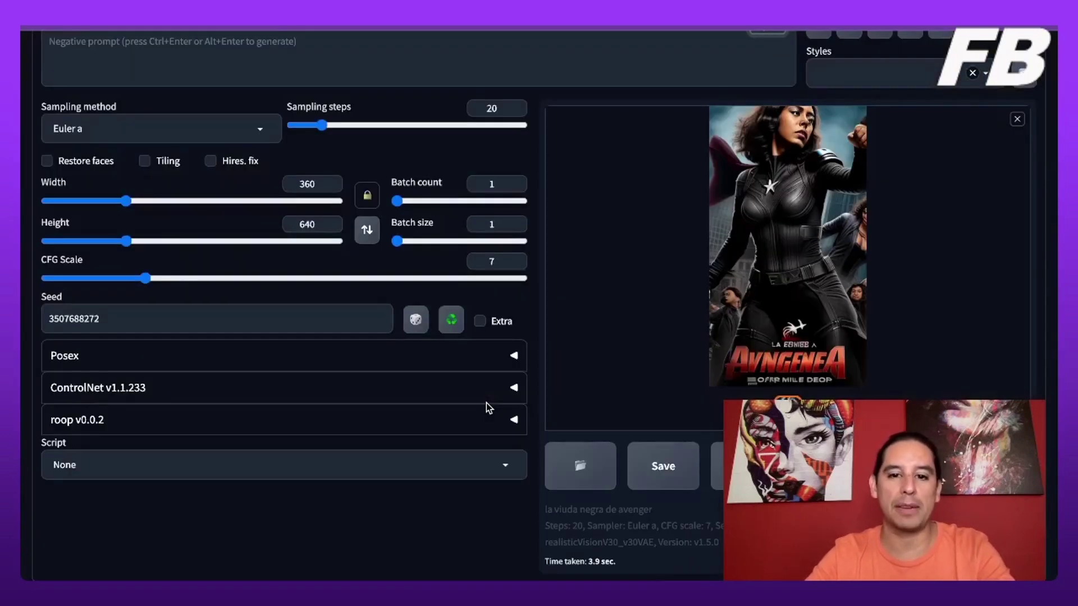
- Enter "grupos de personas" as the negative prompt
{"action": "scroll", "coordinate": [427, 453], "scroll_direction": "up", "scroll_amount": 4}
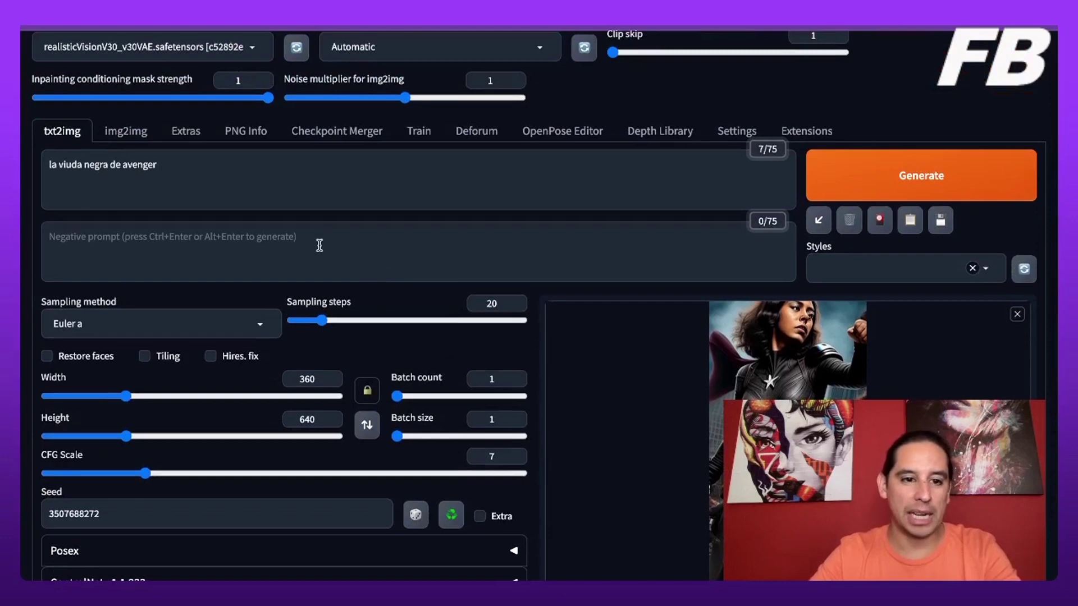
{"action": "left_click", "coordinate": [319, 245]}
{"action": "type", "text": "g"}
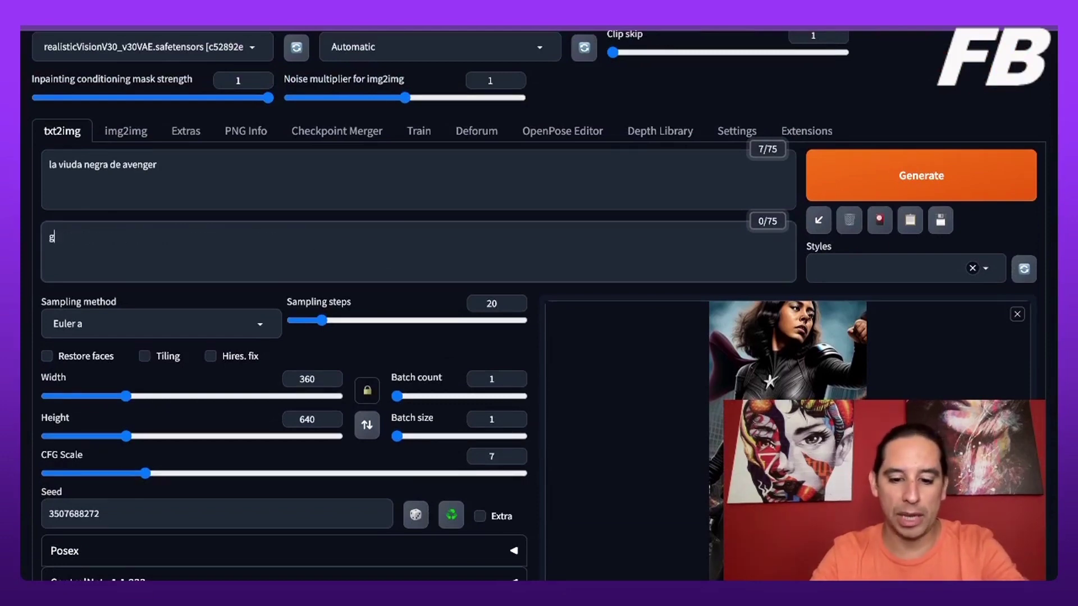
{"action": "type", "text": "rupois"}
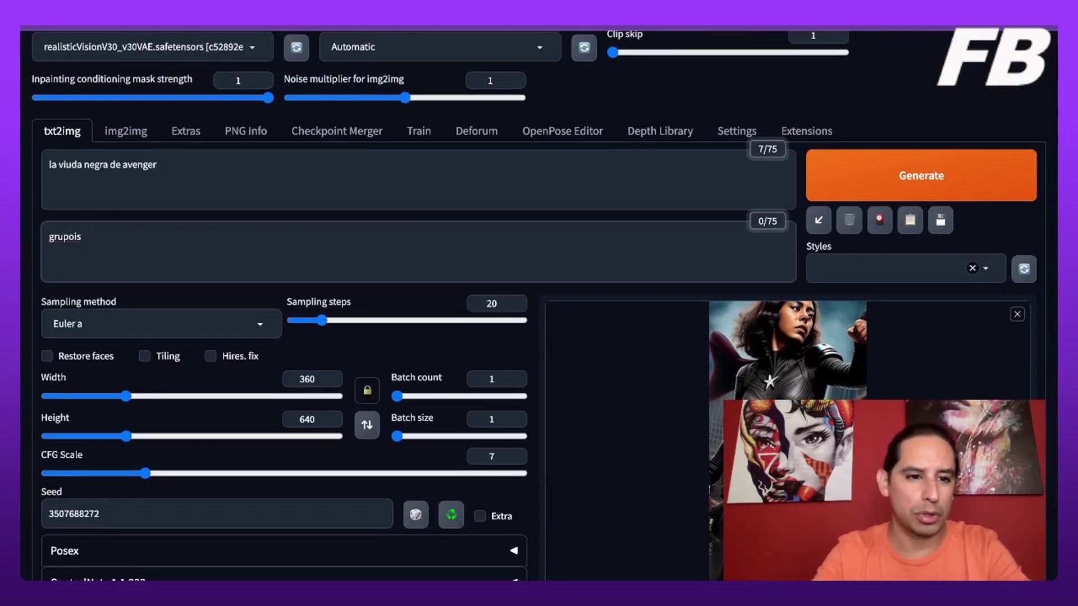
{"action": "key", "text": "BackSpace"}
{"action": "key", "text": "BackSpace"}
{"action": "type", "text": "s de pñersonas"}
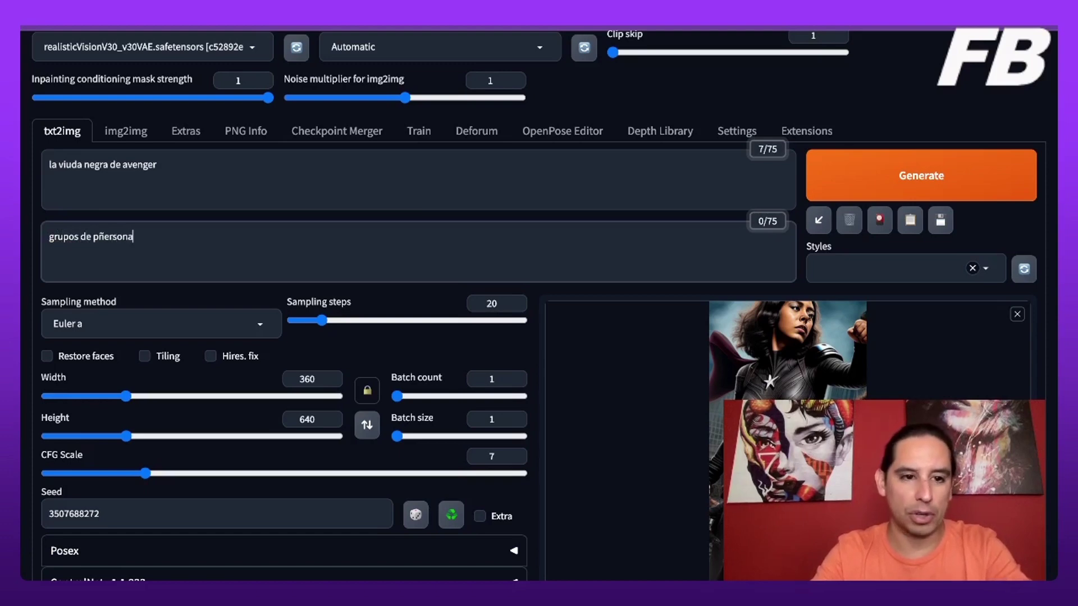
{"action": "double_click", "coordinate": [116, 238]}
{"action": "type", "text": "personas"}
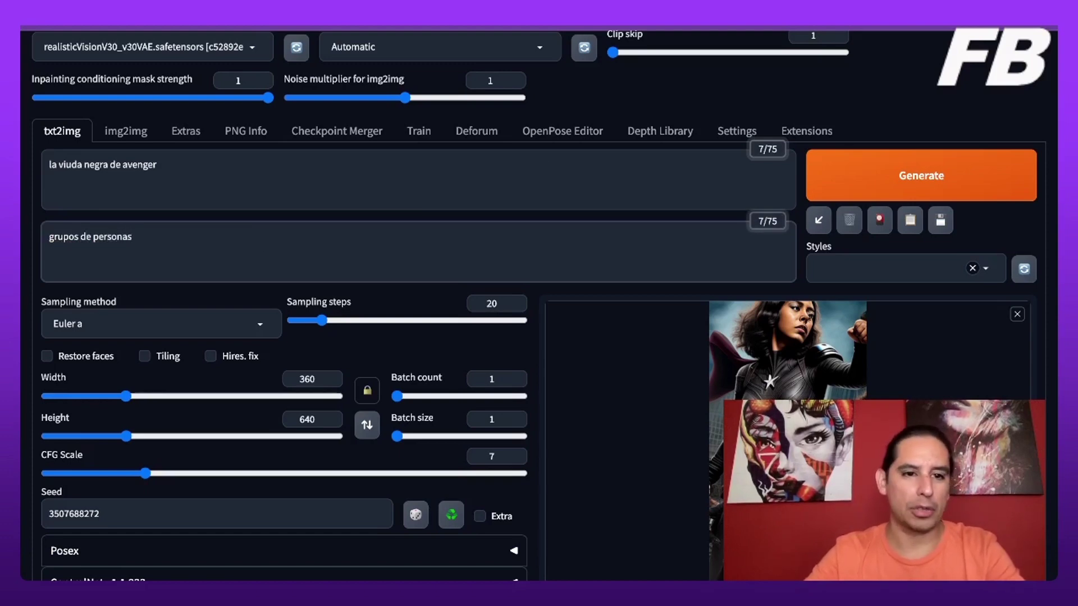
- Generate the image with the negative prompt applied and inspect the result enlarged
{"action": "left_click", "coordinate": [894, 175]}
{"action": "scroll", "coordinate": [629, 447], "scroll_direction": "down", "scroll_amount": 1}
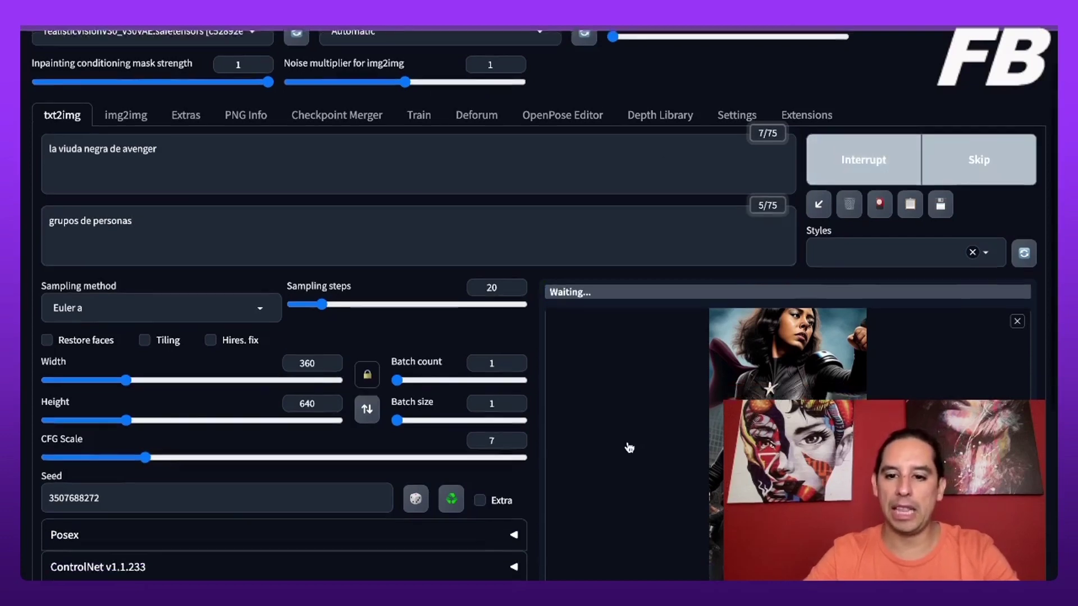
{"action": "scroll", "coordinate": [629, 448], "scroll_direction": "down", "scroll_amount": 3}
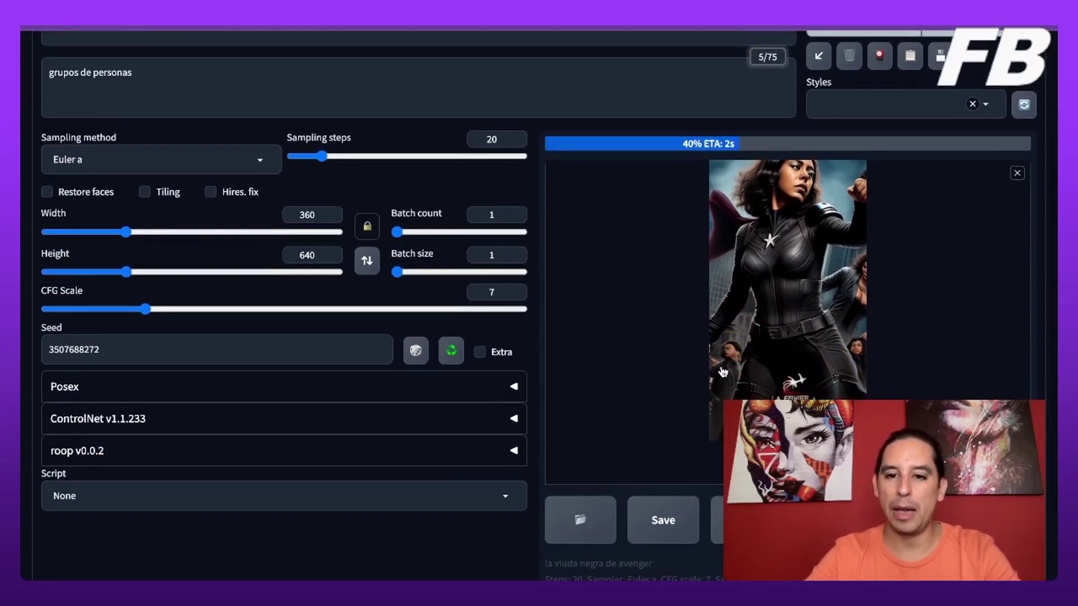
{"action": "scroll", "coordinate": [723, 372], "scroll_direction": "down", "scroll_amount": 2}
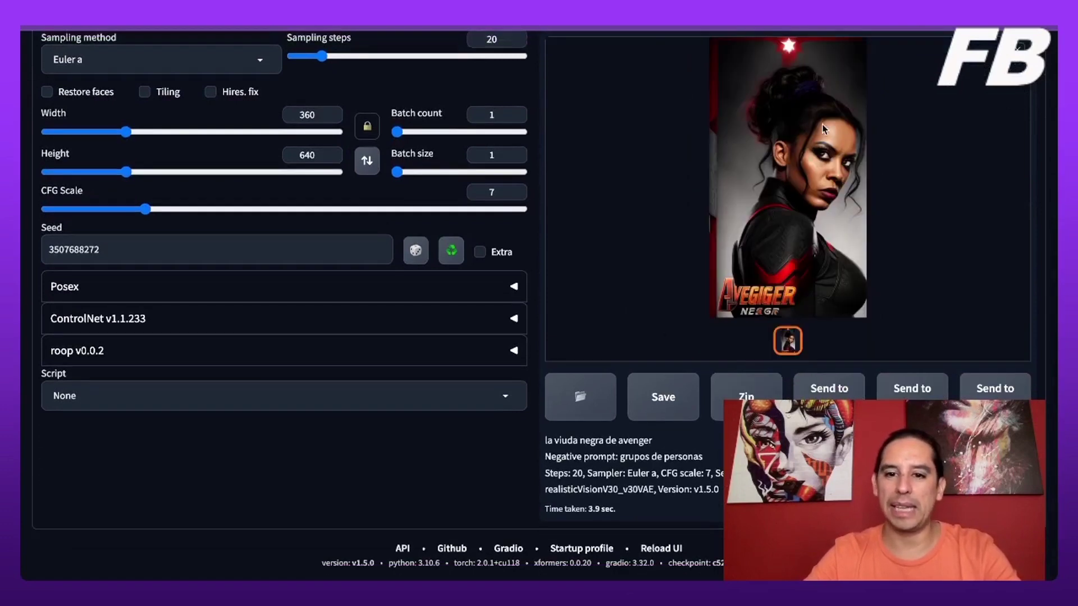
{"action": "left_click", "coordinate": [804, 179]}
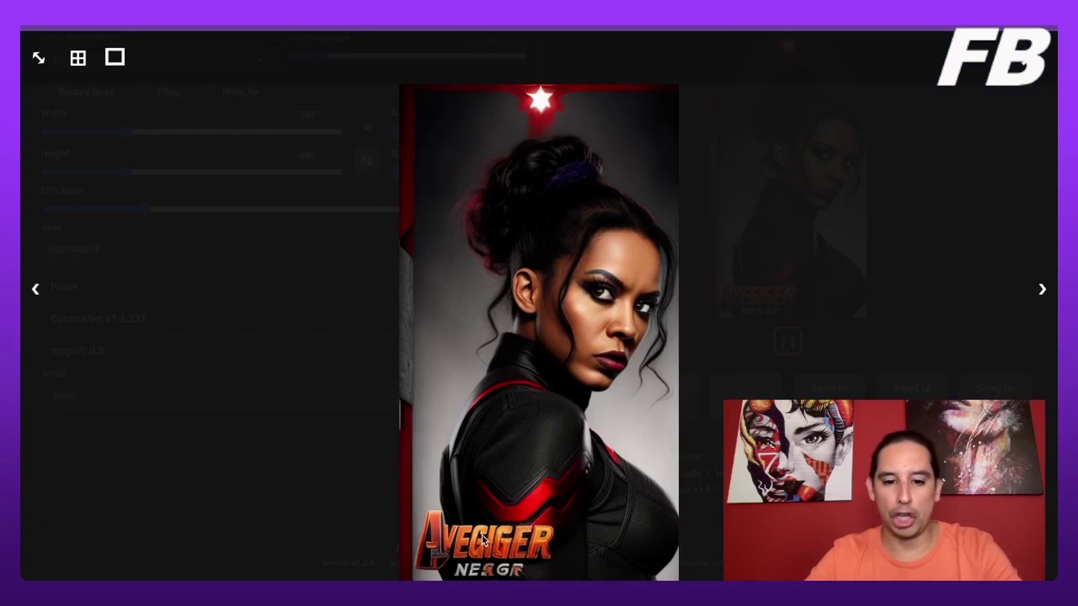
{"action": "left_click", "coordinate": [575, 332]}
- Append "scarlett johansson", copied from the Google search page, to the end of the prompt and generate the image
{"action": "scroll", "coordinate": [573, 332], "scroll_direction": "up", "scroll_amount": 5}
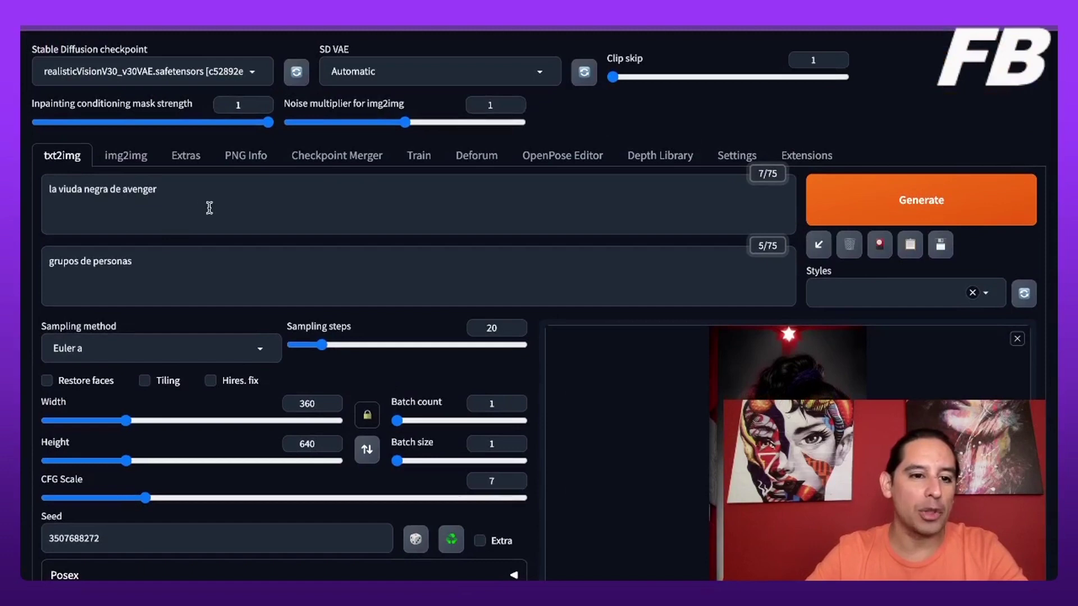
{"action": "left_click", "coordinate": [195, 188]}
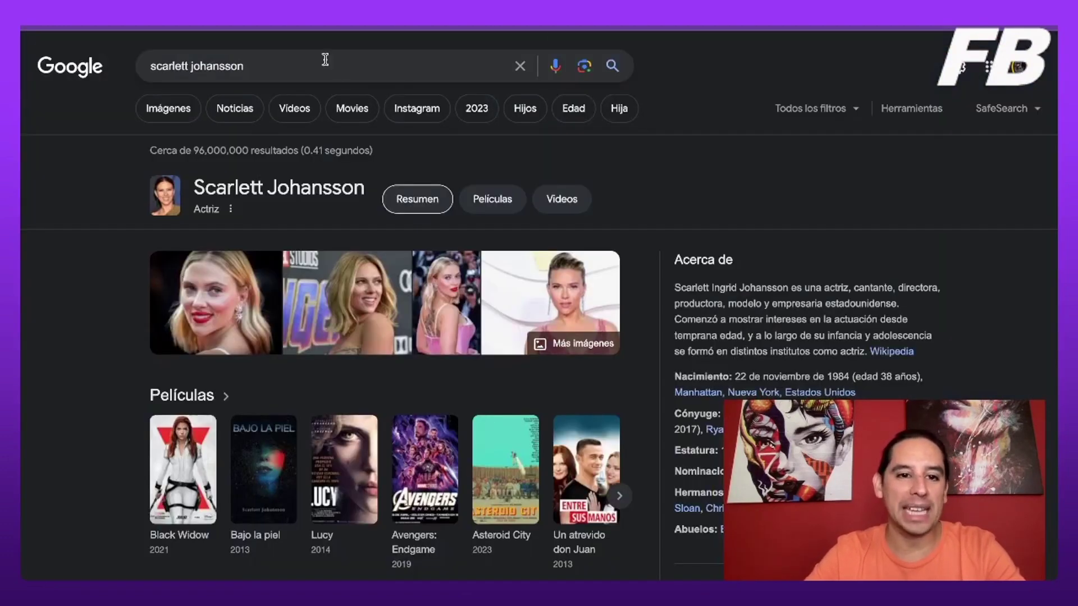
{"action": "left_click", "coordinate": [325, 59]}
{"action": "left_click", "coordinate": [327, 64]}
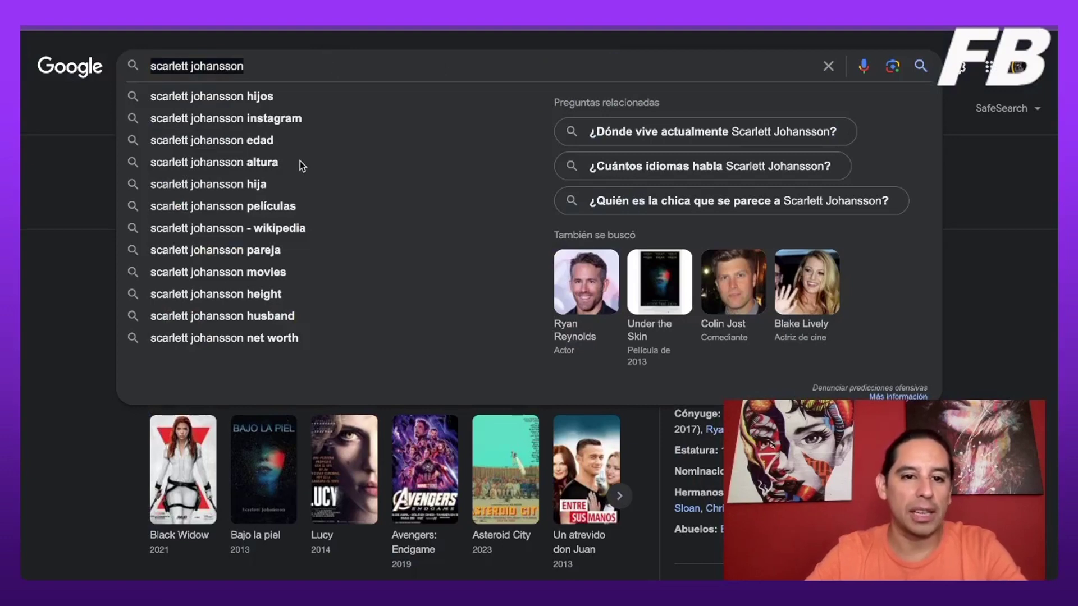
{"action": "key", "text": "ctrl+a"}
{"action": "key", "text": "ctrl+c"}
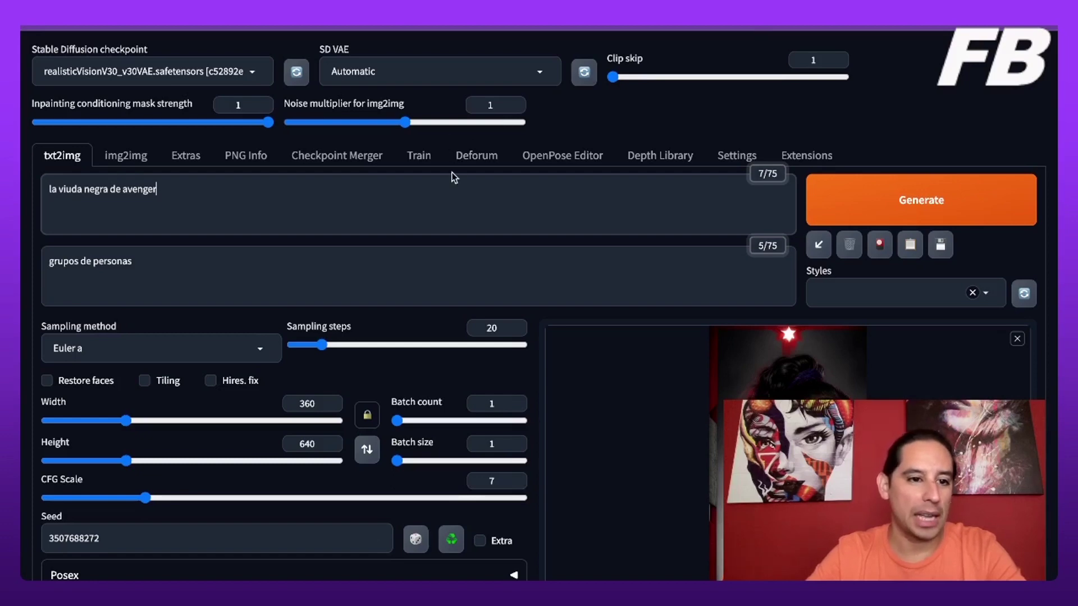
{"action": "key", "text": "ctrl+v"}
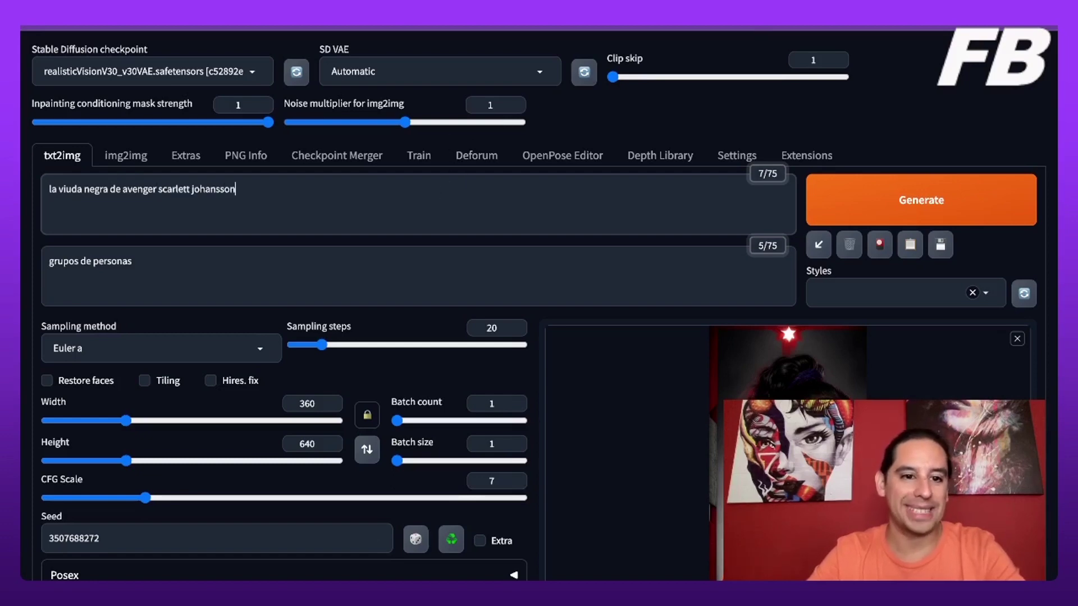
{"action": "left_click", "coordinate": [903, 216]}
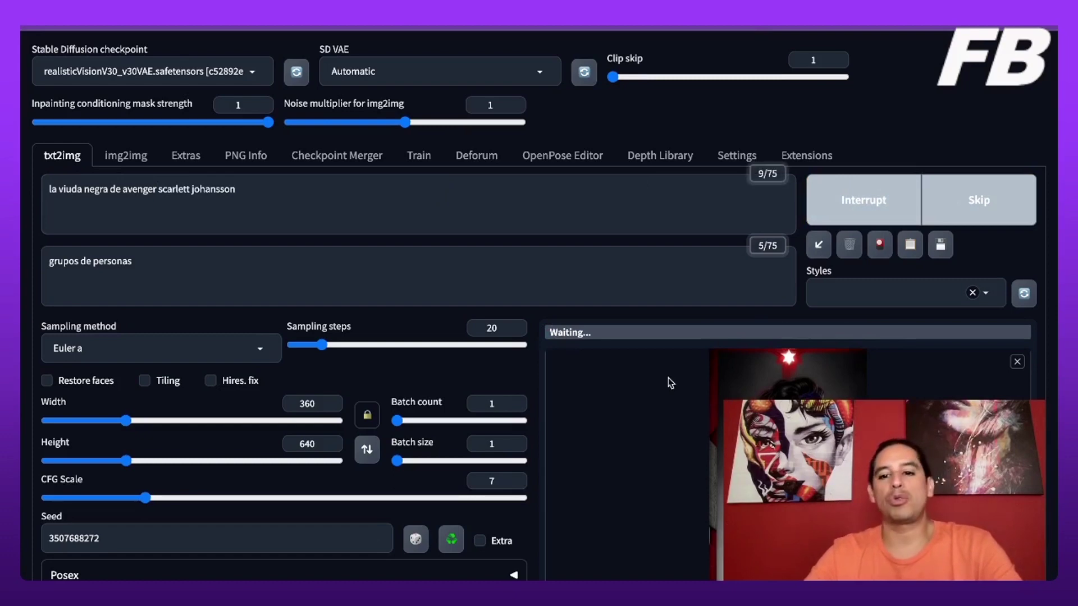
- Examine the newly generated Black Widow image in the enlarged preview, and close the preview
{"action": "scroll", "coordinate": [670, 382], "scroll_direction": "down", "scroll_amount": 5}
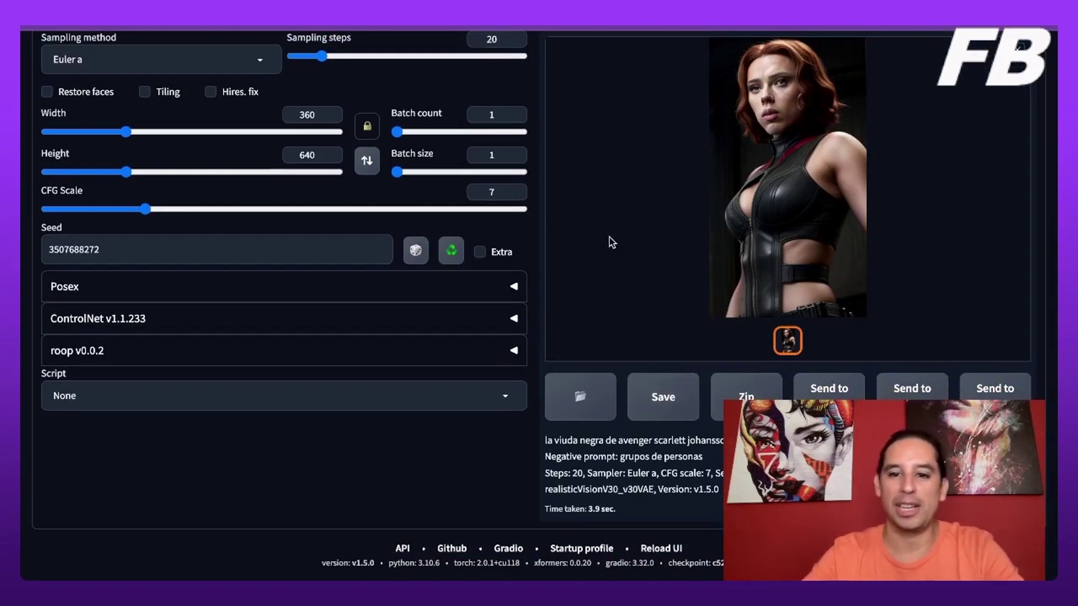
{"action": "left_click", "coordinate": [732, 221]}
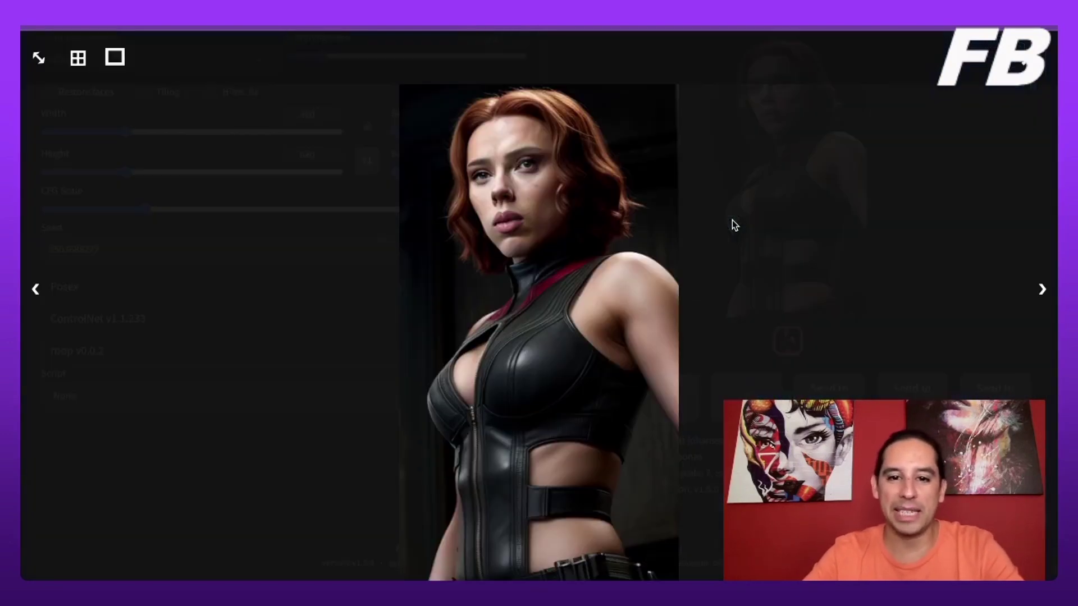
{"action": "left_click", "coordinate": [513, 352]}
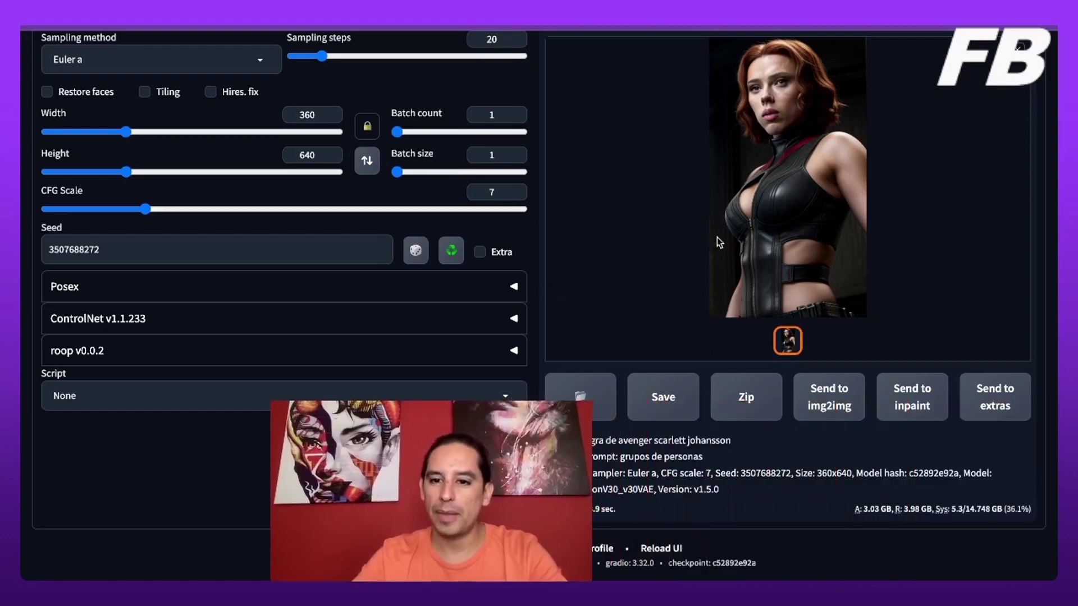
- Send the generated image to img2img as the source image and check it there
{"action": "left_click", "coordinate": [836, 409]}
{"action": "scroll", "coordinate": [524, 365], "scroll_direction": "up", "scroll_amount": 5}
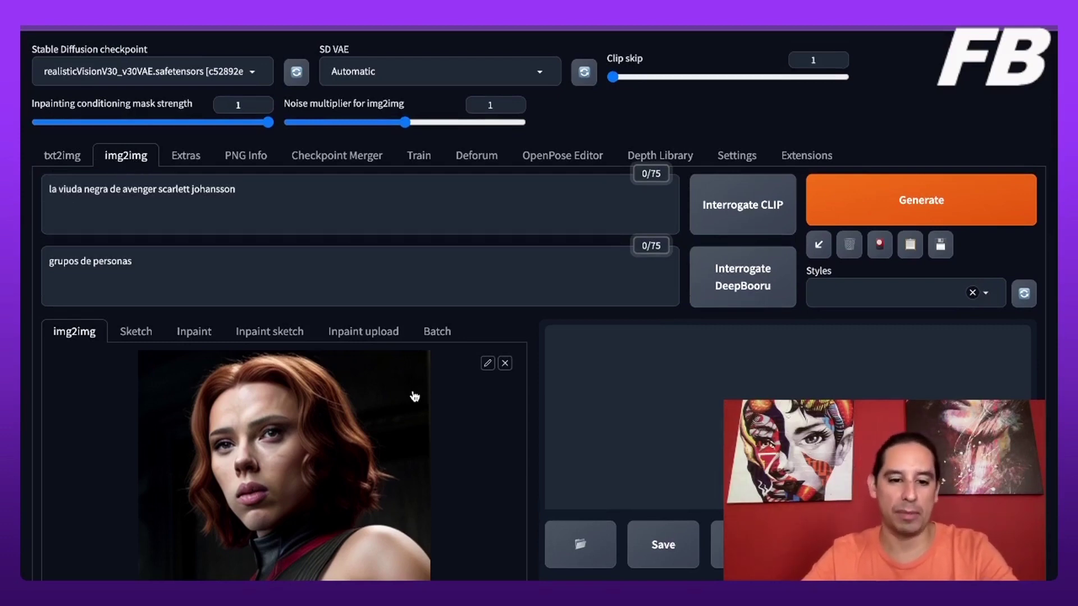
{"action": "scroll", "coordinate": [414, 397], "scroll_direction": "down", "scroll_amount": 3}
{"action": "scroll", "coordinate": [414, 397], "scroll_direction": "down", "scroll_amount": 1}
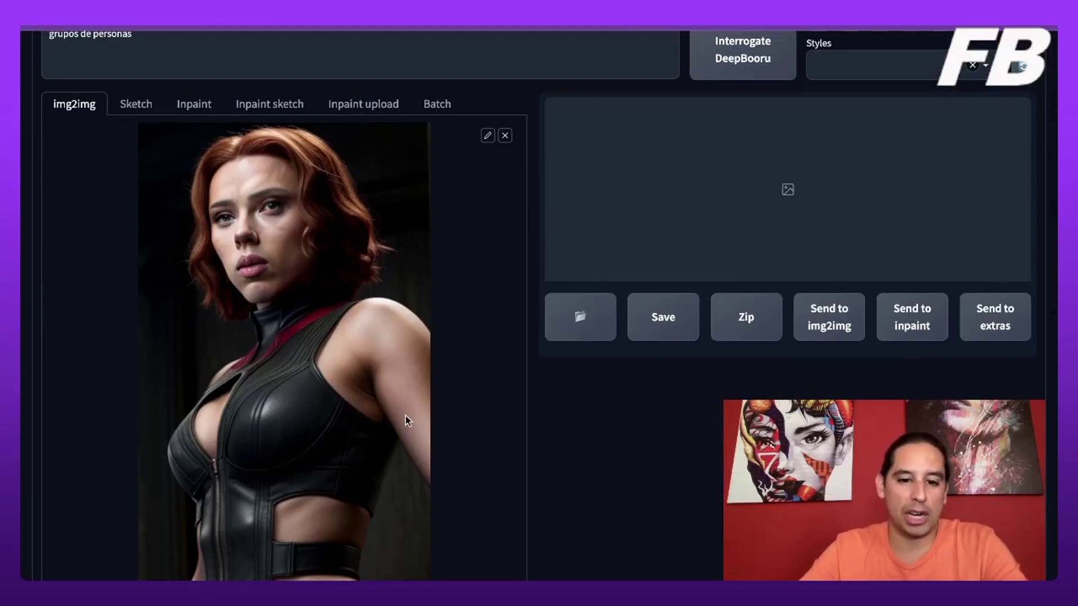
- Load the portrait with long brown hair and a purple background as the roop face image and enable roop
{"action": "scroll", "coordinate": [473, 408], "scroll_direction": "down", "scroll_amount": 10}
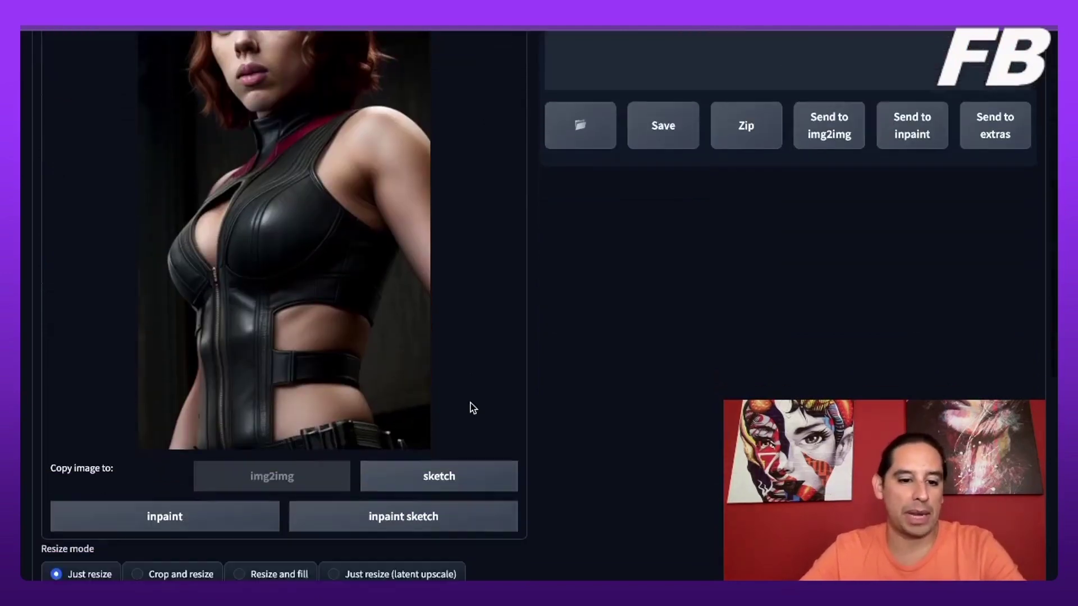
{"action": "scroll", "coordinate": [473, 408], "scroll_direction": "down", "scroll_amount": 3}
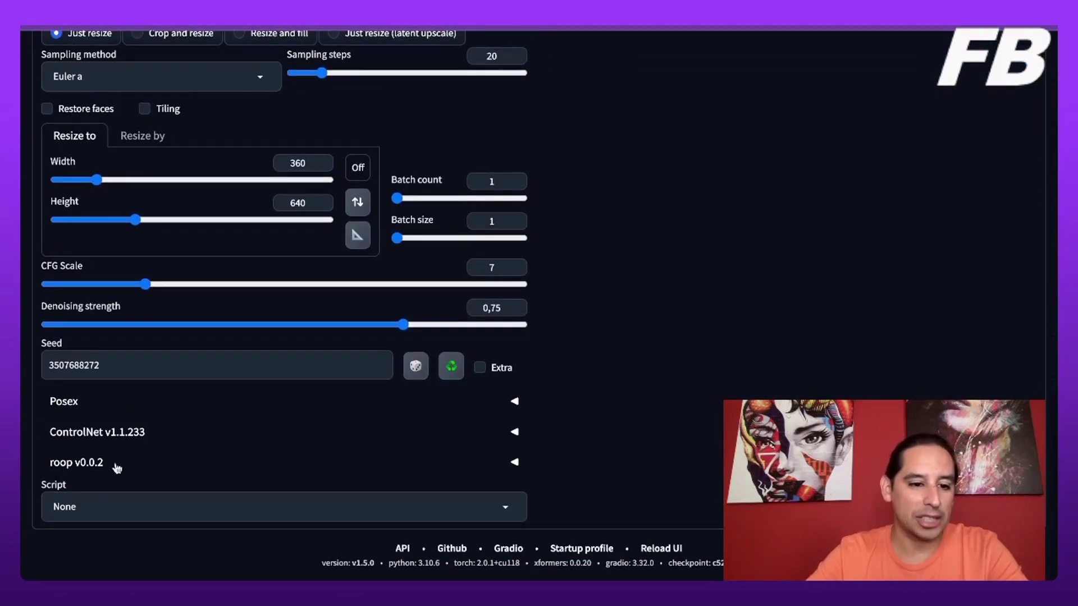
{"action": "left_click", "coordinate": [514, 464]}
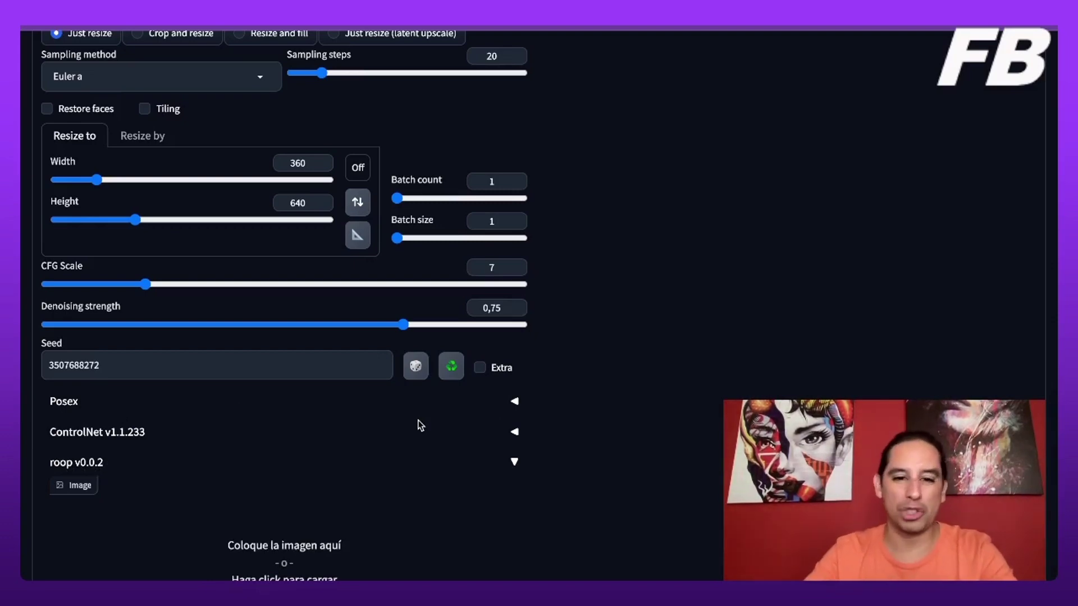
{"action": "scroll", "coordinate": [306, 447], "scroll_direction": "down", "scroll_amount": 2}
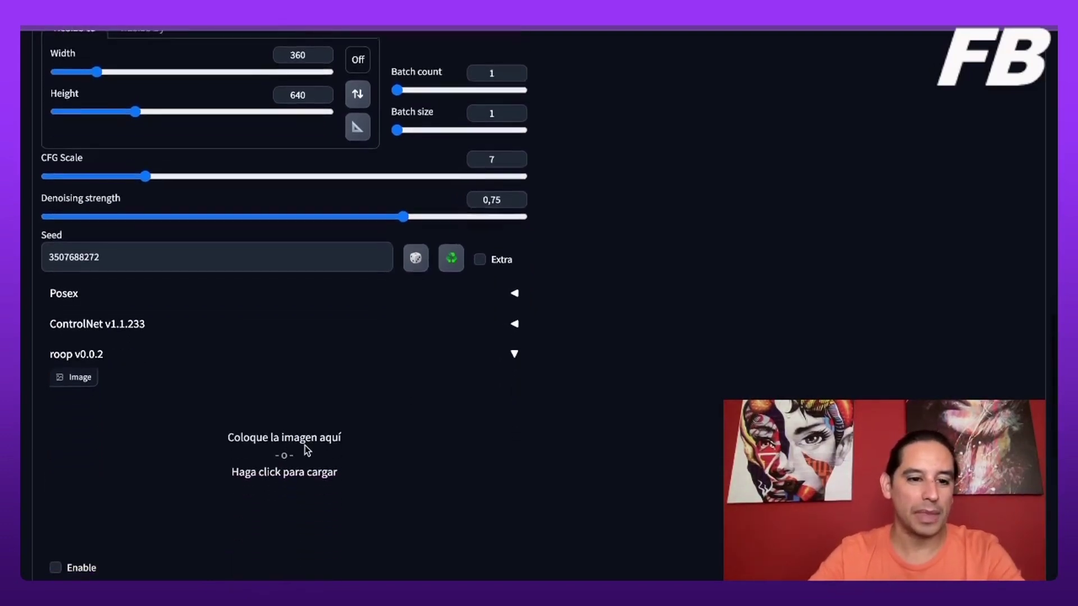
{"action": "scroll", "coordinate": [296, 364], "scroll_direction": "down", "scroll_amount": 3}
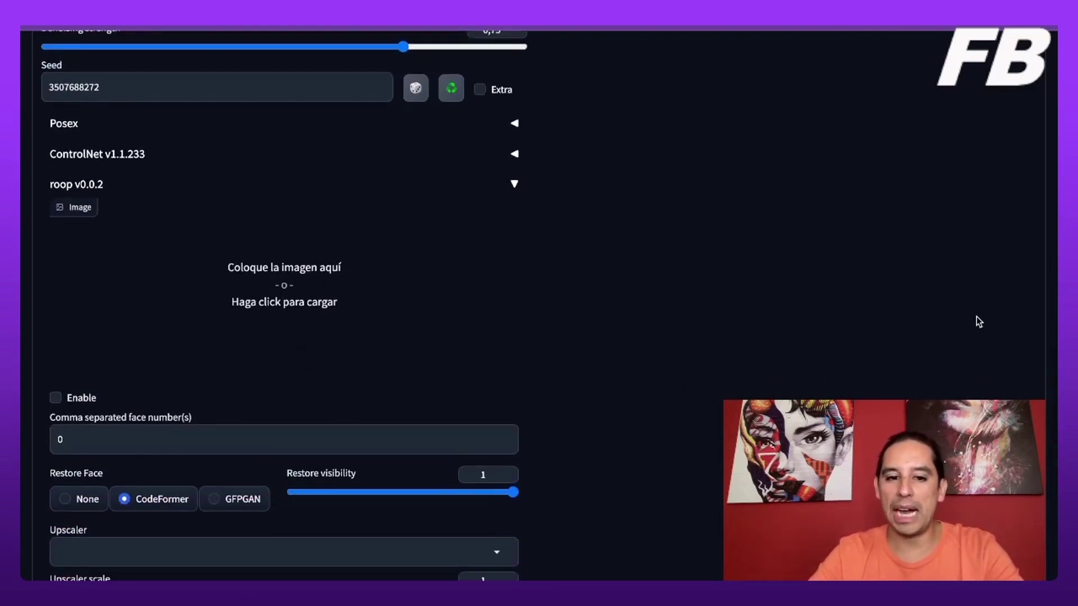
{"action": "left_click_drag", "start_coordinate": [300, 288], "coordinate": [299, 287]}
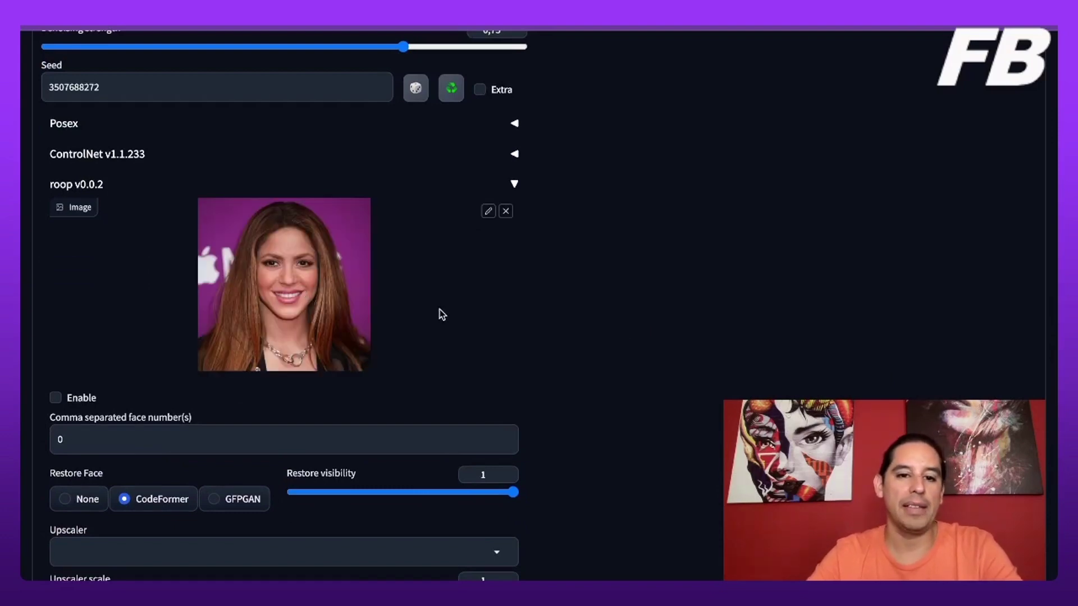
{"action": "left_click", "coordinate": [57, 398]}
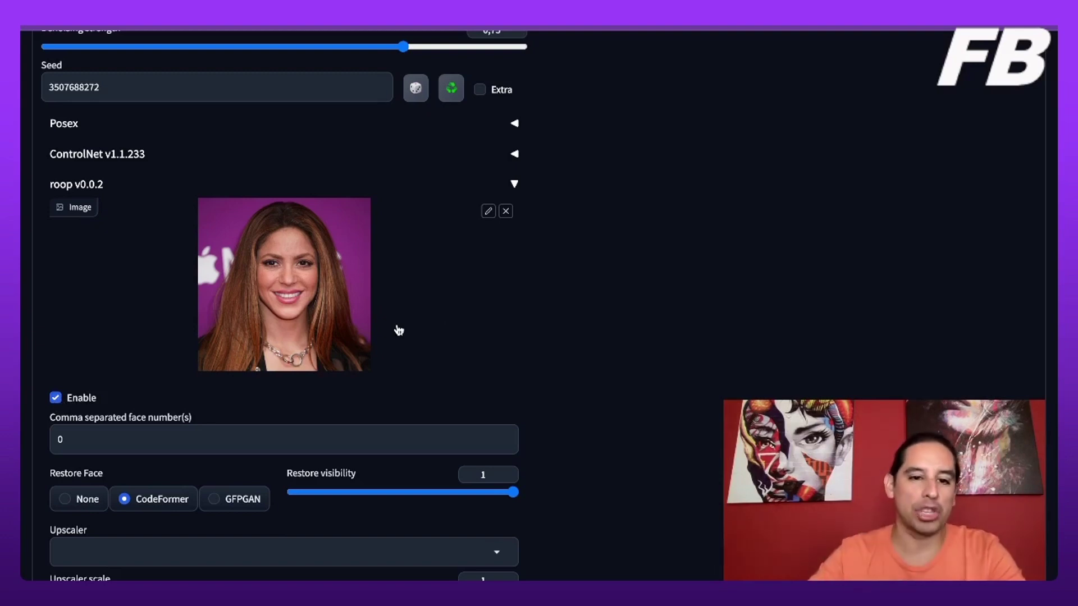
- Generate the img2img image with the roop face swap enabled
{"action": "scroll", "coordinate": [399, 330], "scroll_direction": "up", "scroll_amount": 15}
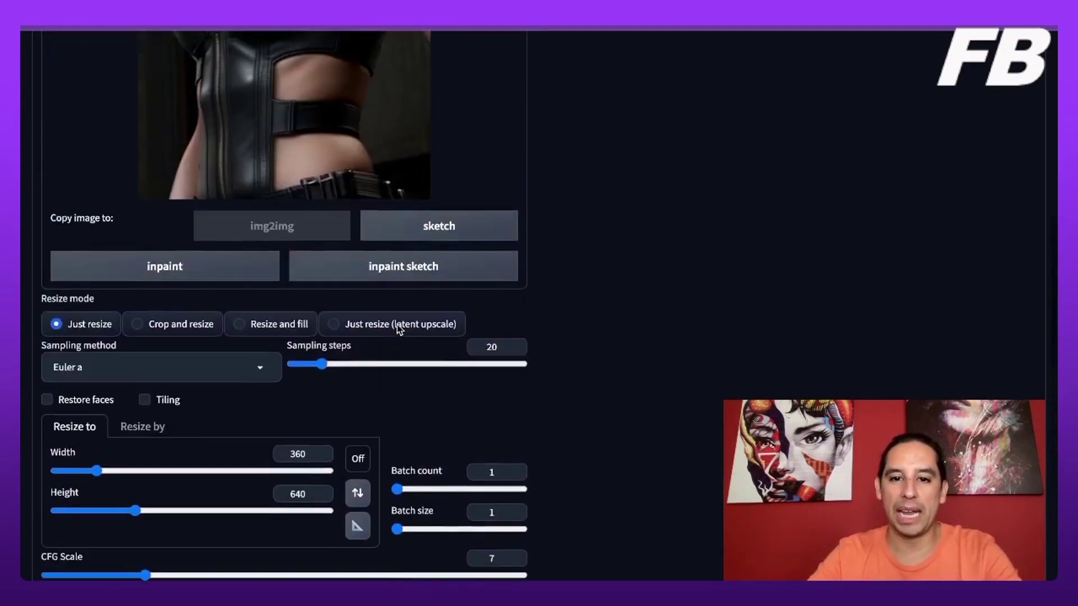
{"action": "scroll", "coordinate": [398, 330], "scroll_direction": "up", "scroll_amount": 10}
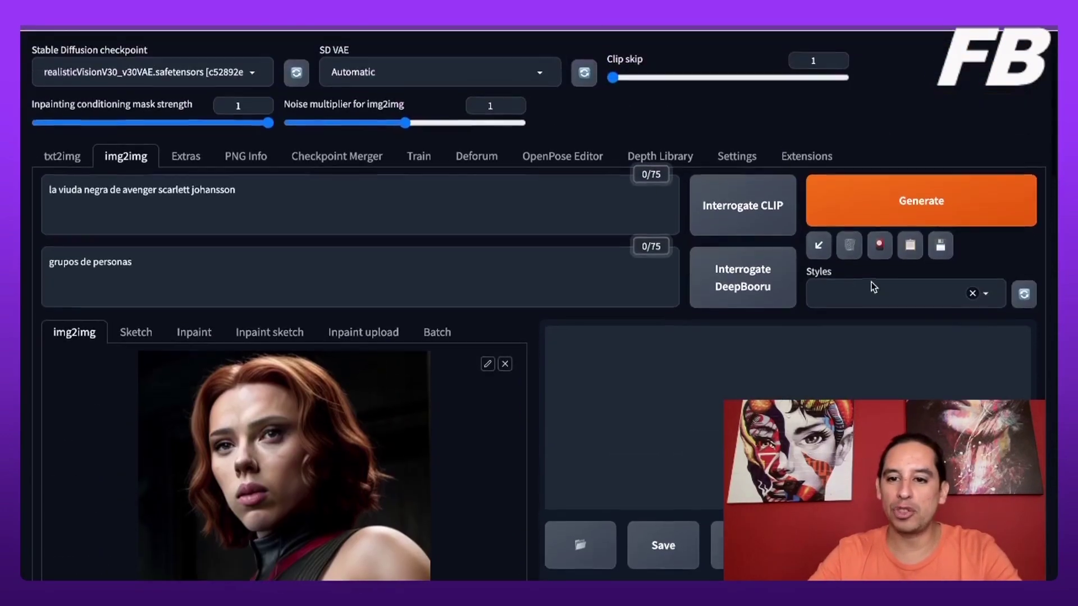
{"action": "left_click", "coordinate": [922, 198]}
{"action": "scroll", "coordinate": [628, 379], "scroll_direction": "down", "scroll_amount": 5}
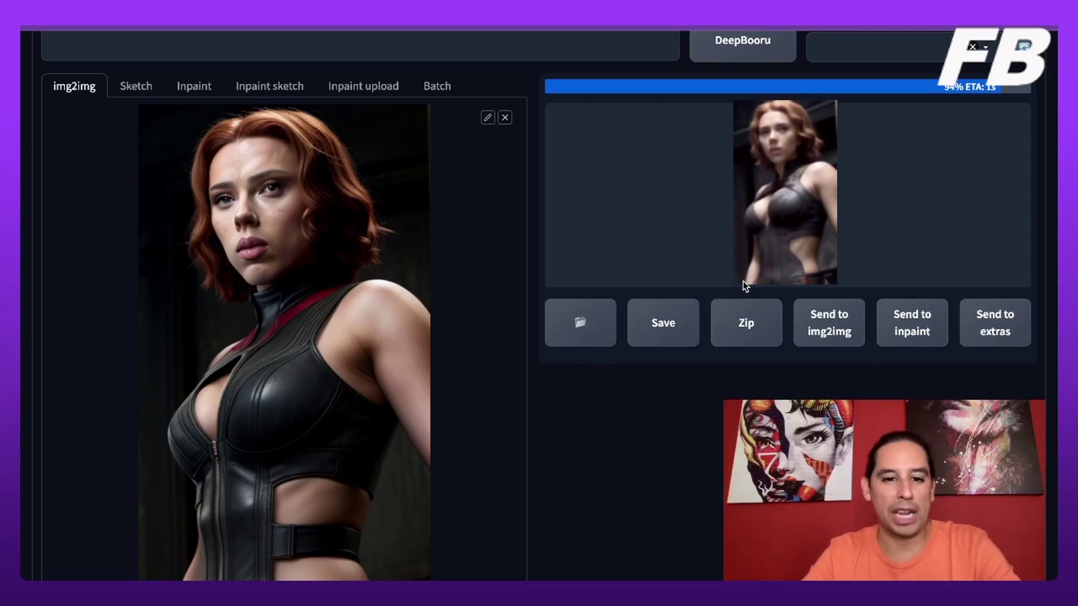
{"action": "scroll", "coordinate": [505, 447], "scroll_direction": "down", "scroll_amount": 15}
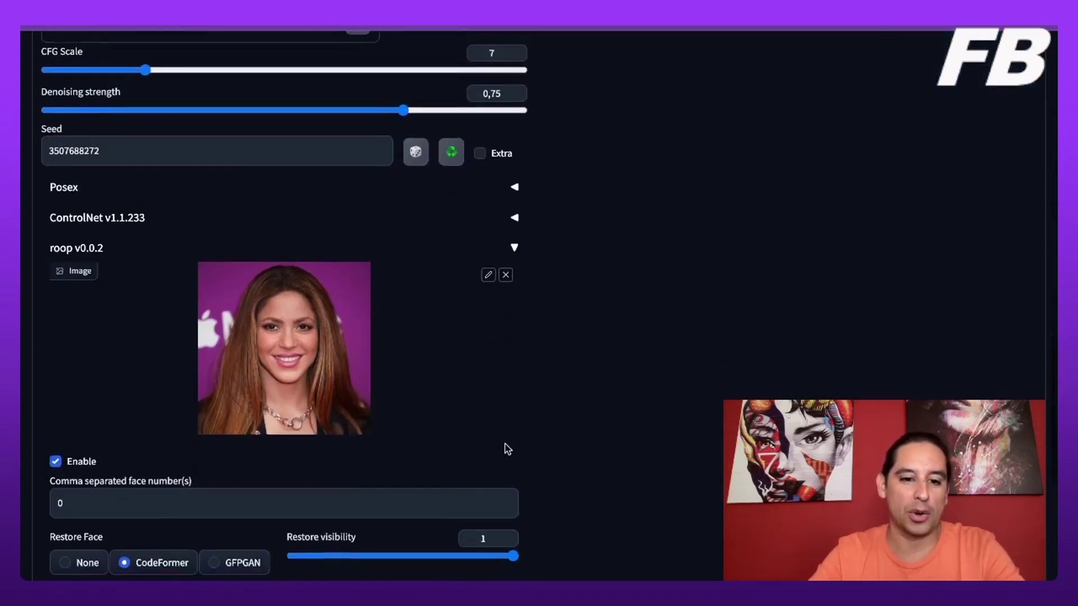
{"action": "scroll", "coordinate": [591, 317], "scroll_direction": "up", "scroll_amount": 10}
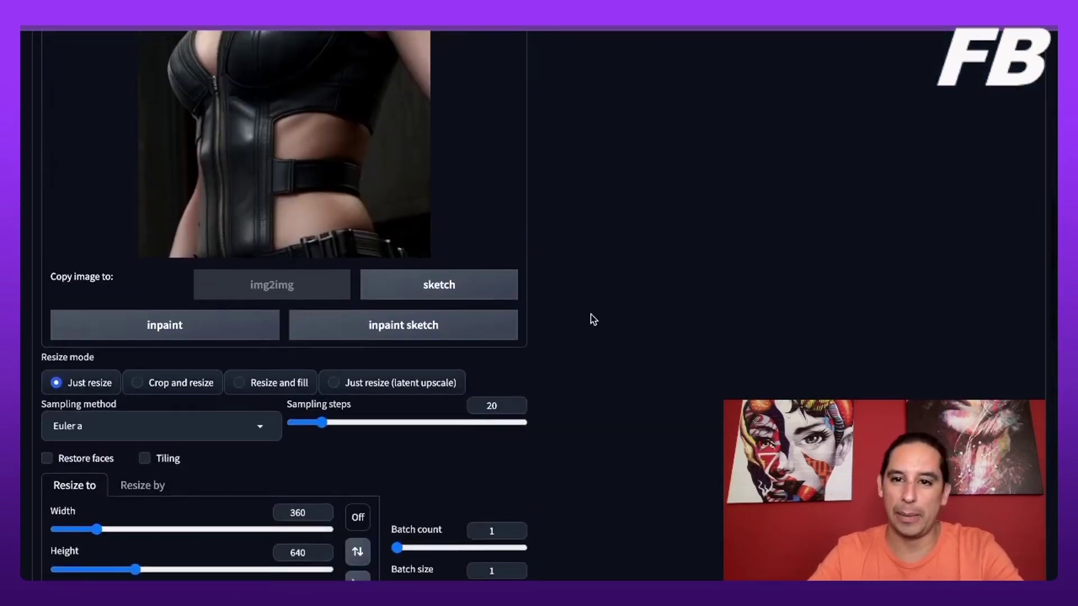
{"action": "scroll", "coordinate": [590, 318], "scroll_direction": "up", "scroll_amount": 10}
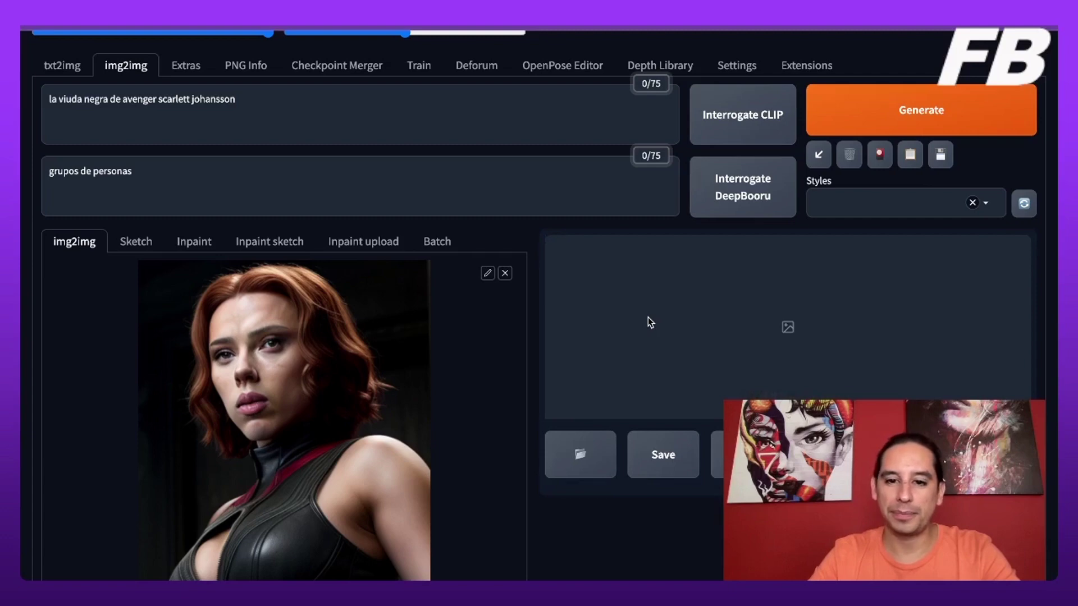
{"action": "scroll", "coordinate": [648, 317], "scroll_direction": "down", "scroll_amount": 3}
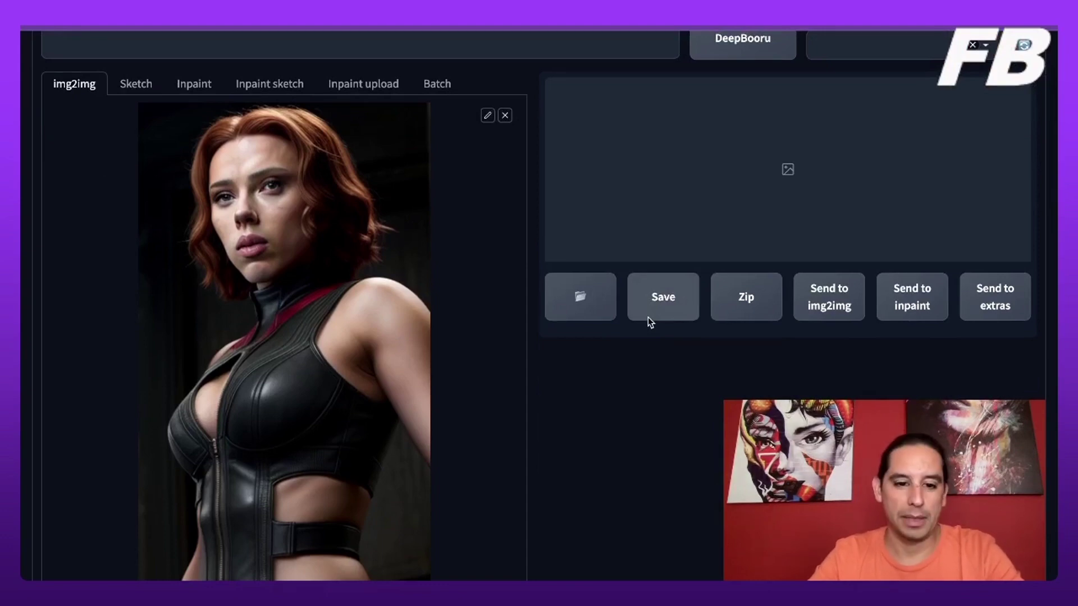
- Open the face-swapped result, examine it in the enlarged preview, and close the preview
{"action": "scroll", "coordinate": [653, 408], "scroll_direction": "up", "scroll_amount": 1}
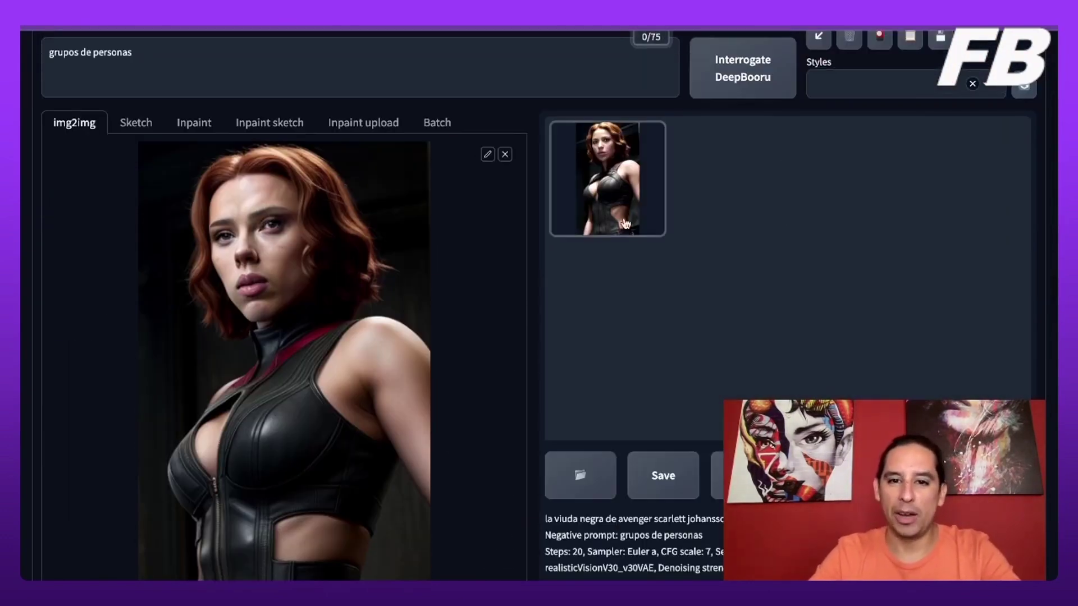
{"action": "left_click", "coordinate": [605, 187]}
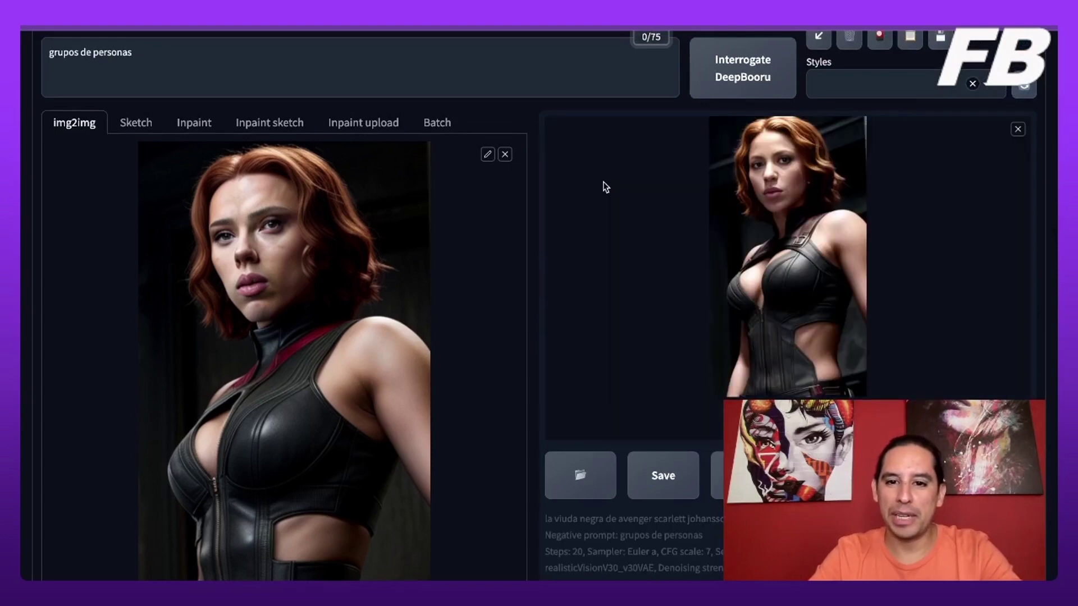
{"action": "left_click", "coordinate": [794, 256]}
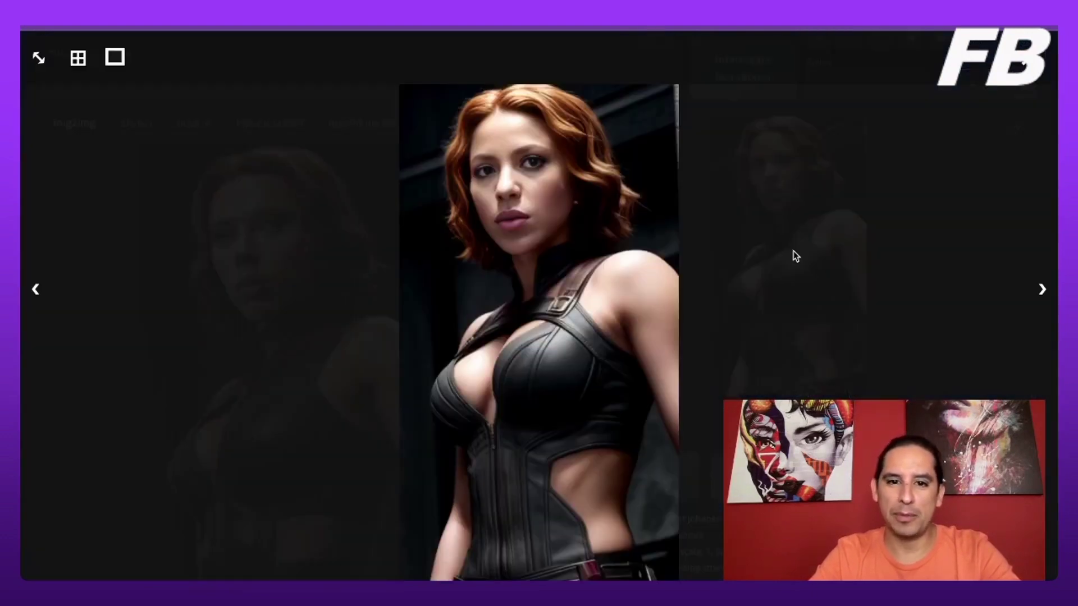
{"action": "left_click", "coordinate": [528, 217]}
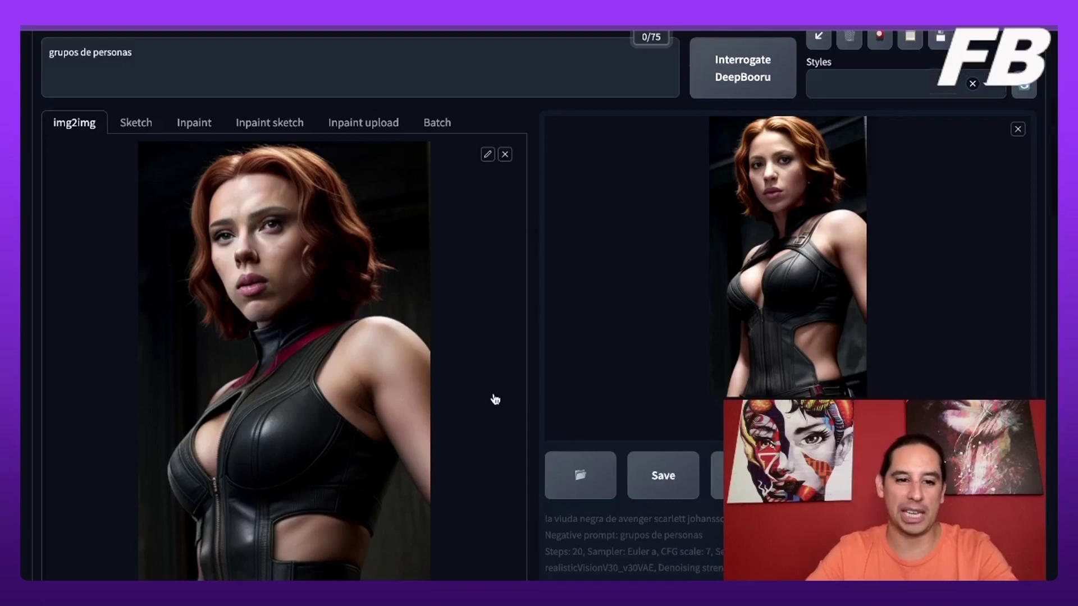
- Replace the roop face image with the photo of the dark-haired woman against an outdoor city backdrop and generate the image again
{"action": "scroll", "coordinate": [494, 396], "scroll_direction": "down", "scroll_amount": 10}
{"action": "scroll", "coordinate": [493, 388], "scroll_direction": "down", "scroll_amount": 8}
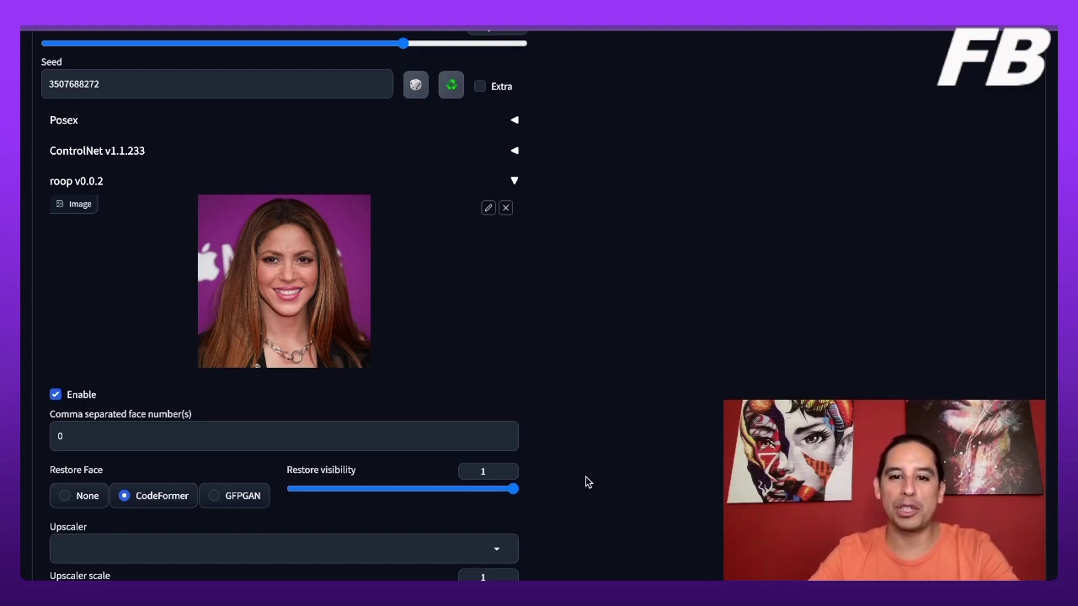
{"action": "left_click_drag", "start_coordinate": [614, 137], "coordinate": [278, 281]}
{"action": "scroll", "coordinate": [486, 278], "scroll_direction": "up", "scroll_amount": 15}
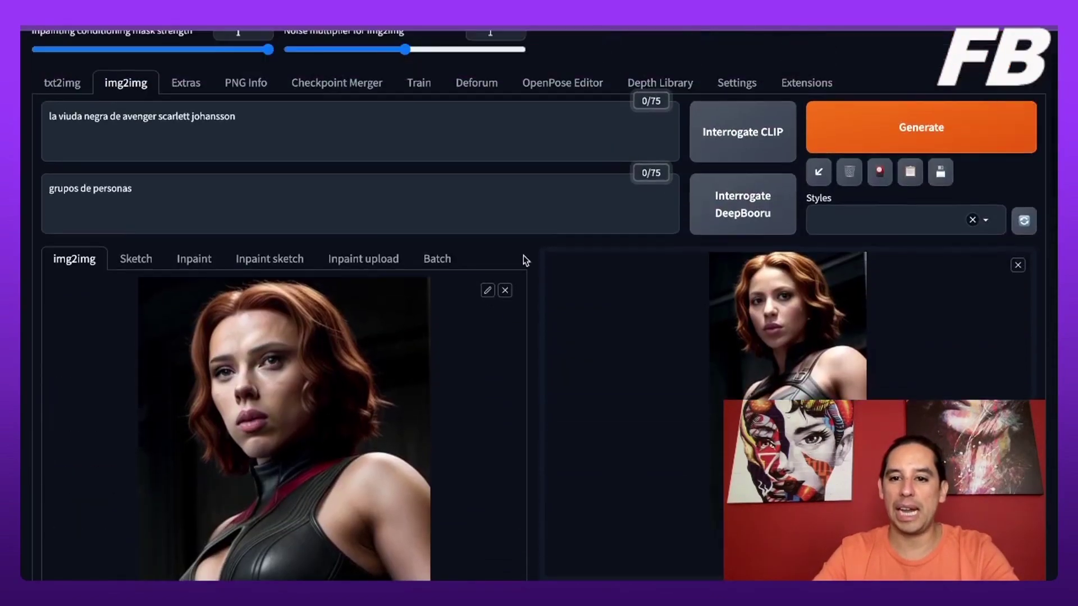
{"action": "left_click", "coordinate": [897, 130]}
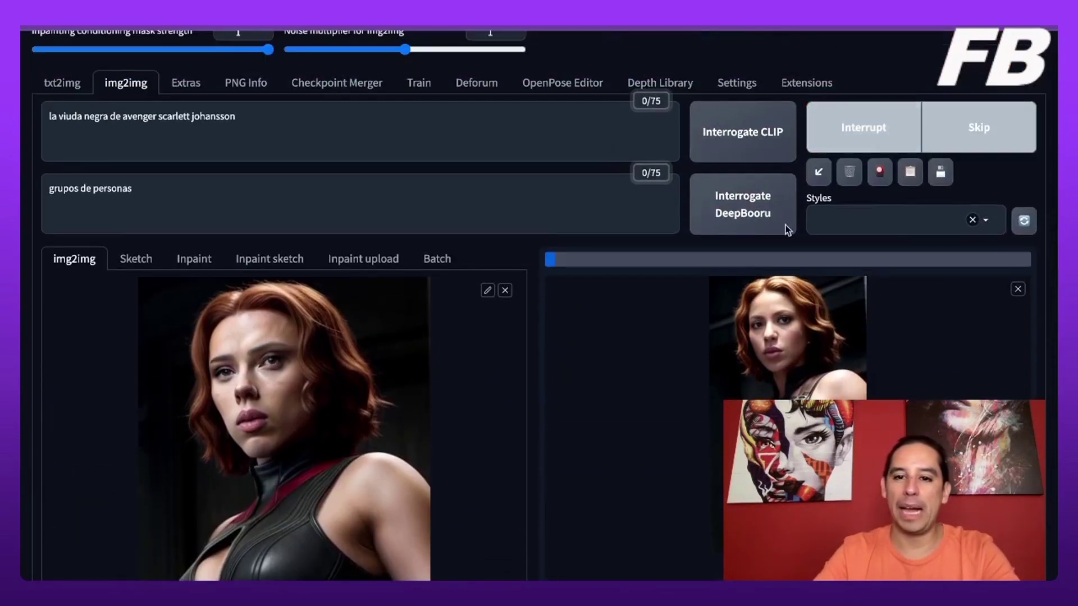
{"action": "scroll", "coordinate": [683, 354], "scroll_direction": "down", "scroll_amount": 4}
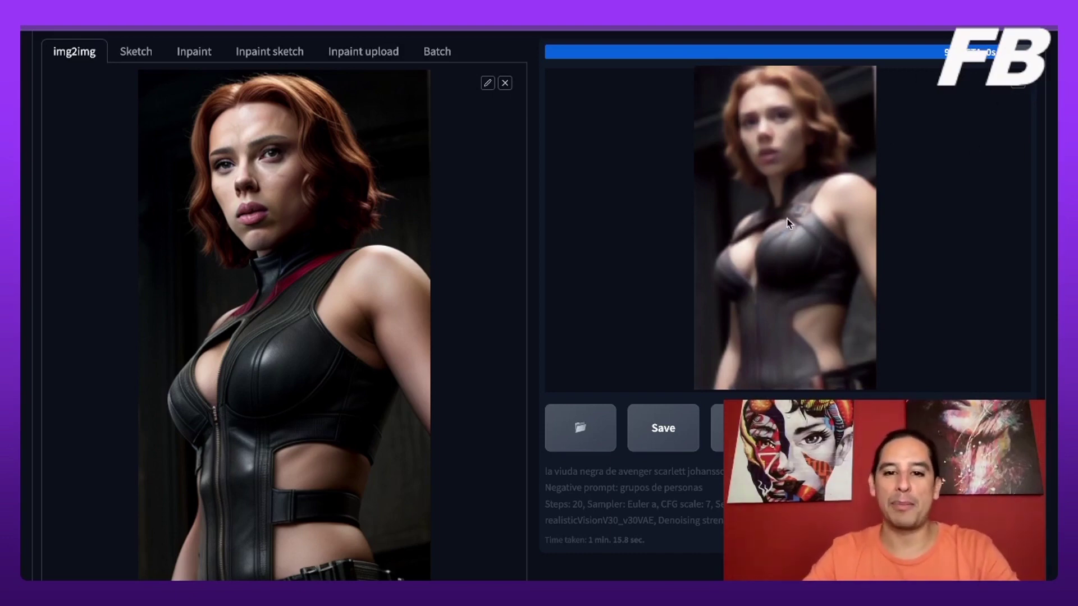
{"action": "scroll", "coordinate": [537, 488], "scroll_direction": "down", "scroll_amount": 10}
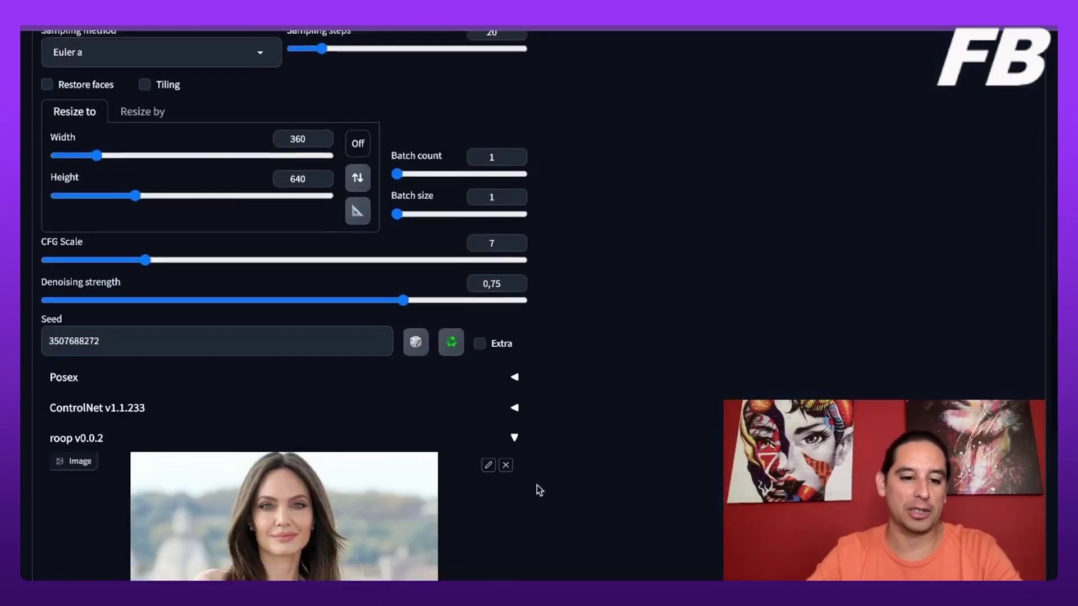
{"action": "scroll", "coordinate": [536, 485], "scroll_direction": "down", "scroll_amount": 5}
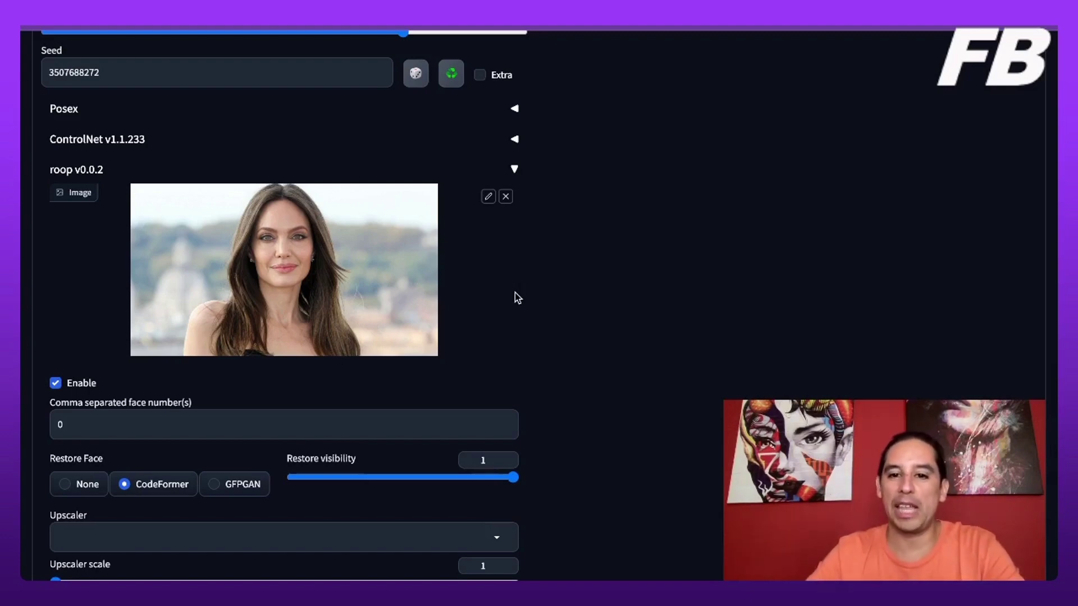
- Examine the image generated with the second face photo in the enlarged preview, and close the preview
{"action": "scroll", "coordinate": [516, 298], "scroll_direction": "up", "scroll_amount": 15}
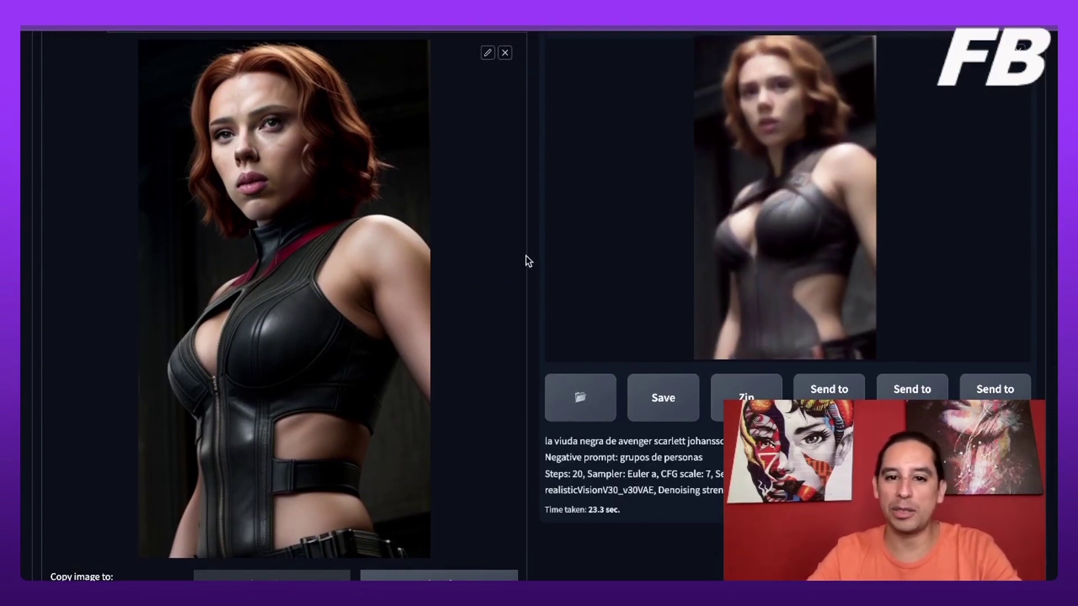
{"action": "scroll", "coordinate": [578, 284], "scroll_direction": "up", "scroll_amount": 3}
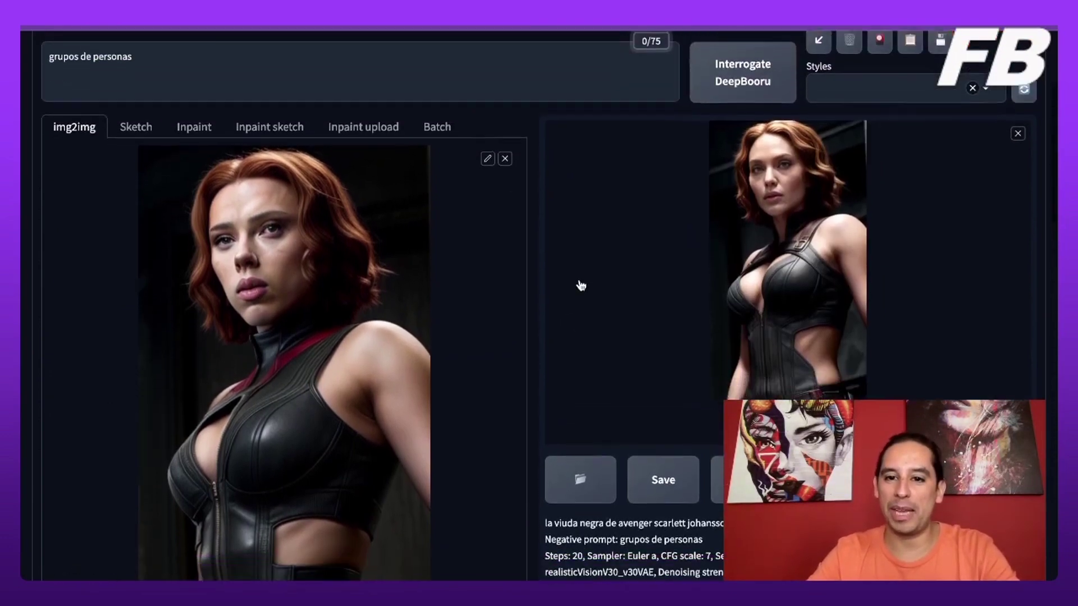
{"action": "scroll", "coordinate": [581, 285], "scroll_direction": "down", "scroll_amount": 1}
{"action": "left_click", "coordinate": [745, 267]}
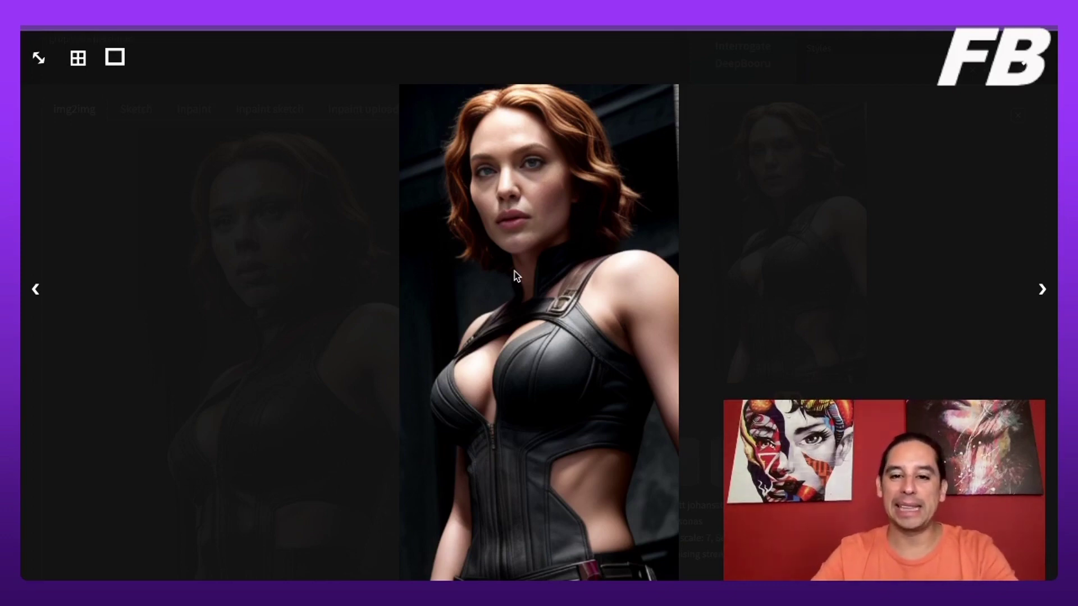
{"action": "left_click", "coordinate": [359, 298]}
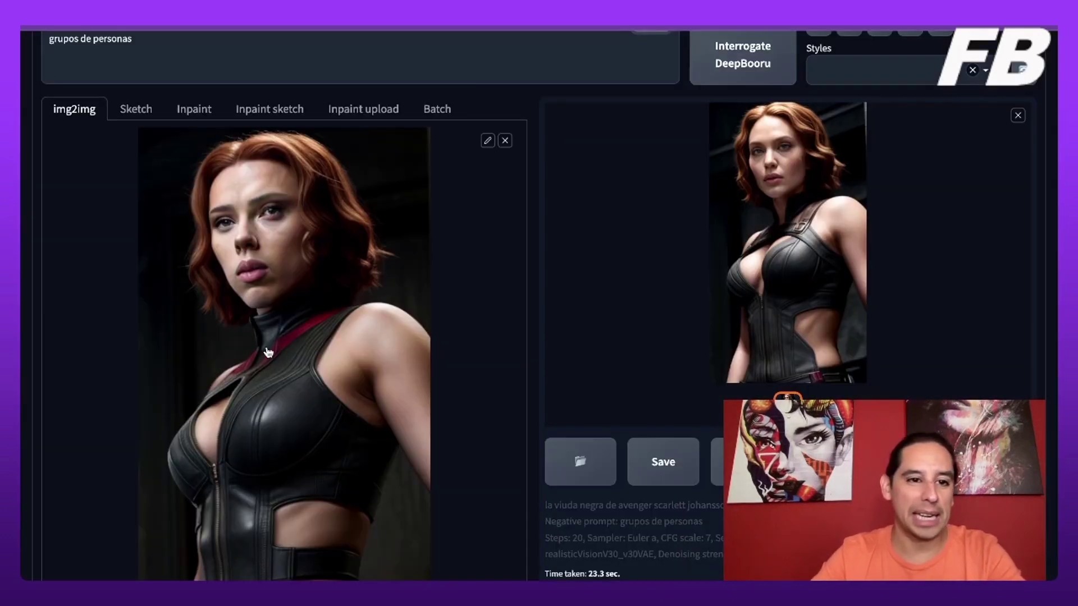
- Extend the img2img prompt so it reads "retrato frontal de la viuda negra de avenger scarlett johansson"
{"action": "scroll", "coordinate": [269, 352], "scroll_direction": "up", "scroll_amount": 3}
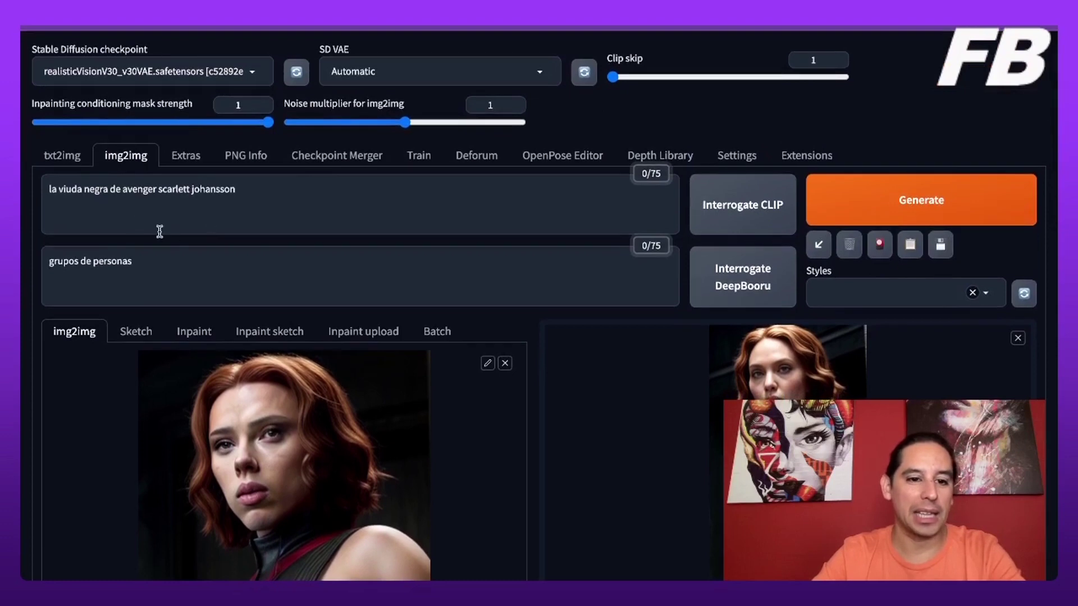
{"action": "left_click", "coordinate": [49, 189]}
{"action": "type", "text": "retrato fronta"}
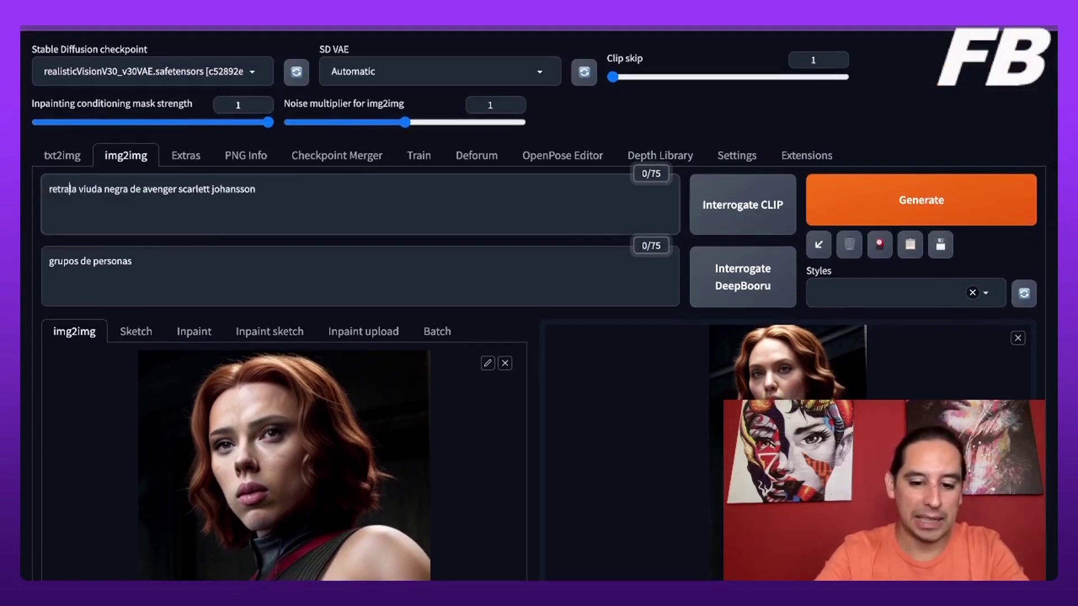
{"action": "type", "text": " de"}
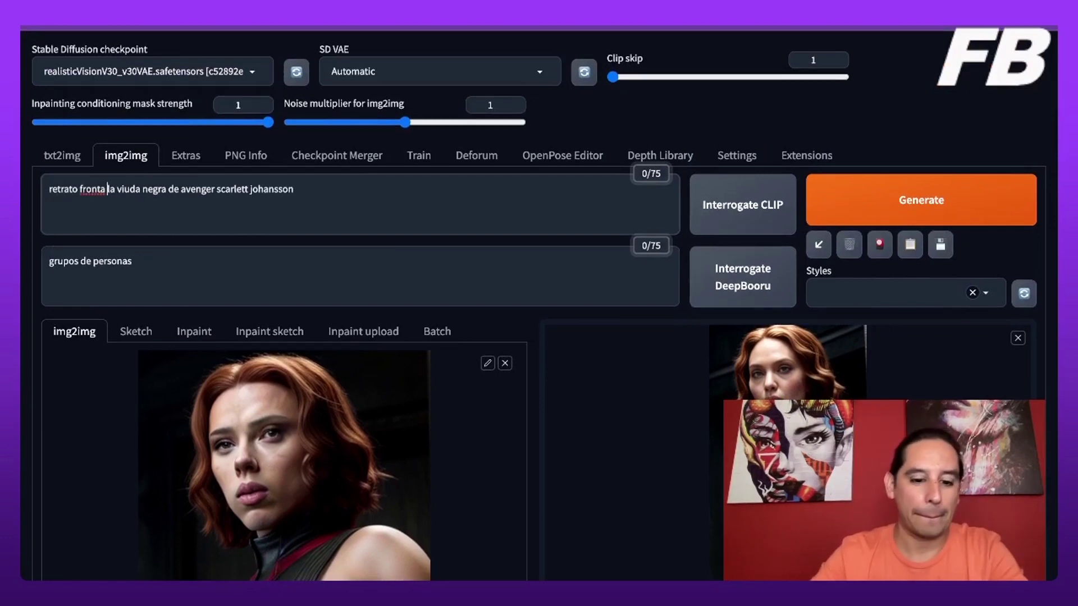
{"action": "left_click", "coordinate": [107, 190]}
{"action": "type", "text": "l"}
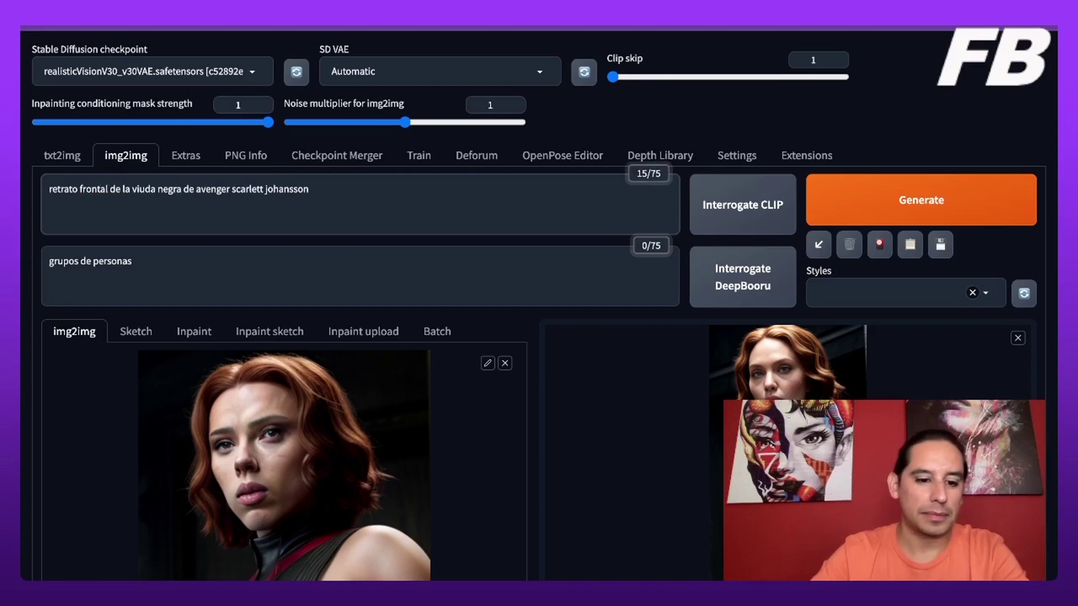
- Copy the full img2img prompt and replace the existing txt2img prompt with it
{"action": "triple_click", "coordinate": [137, 191]}
{"action": "key", "text": "ctrl+c"}
{"action": "left_click", "coordinate": [63, 158]}
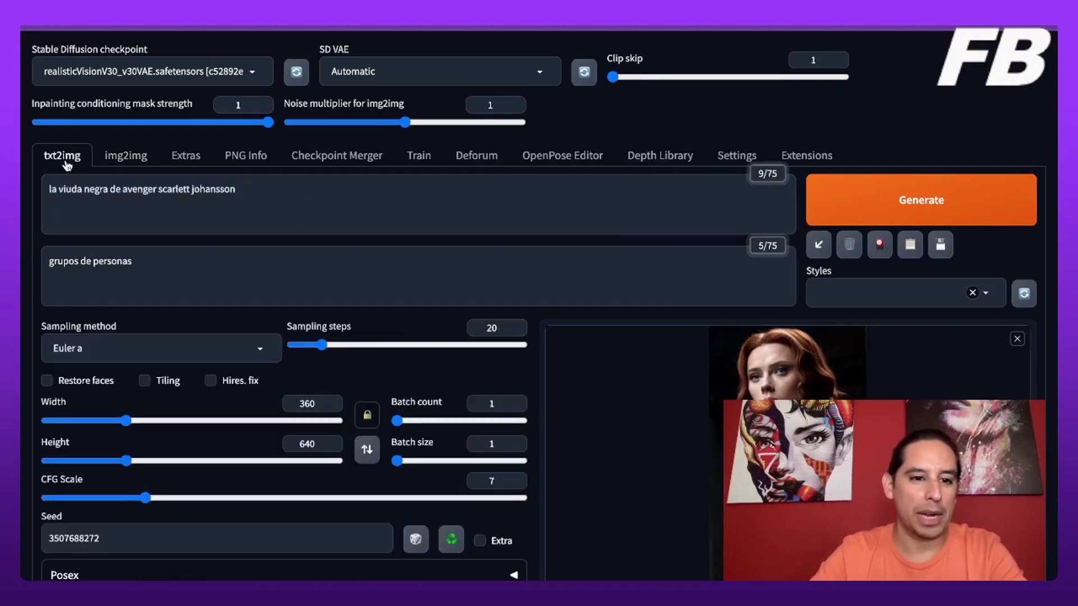
{"action": "triple_click", "coordinate": [166, 193]}
{"action": "key", "text": "ctrl+v"}
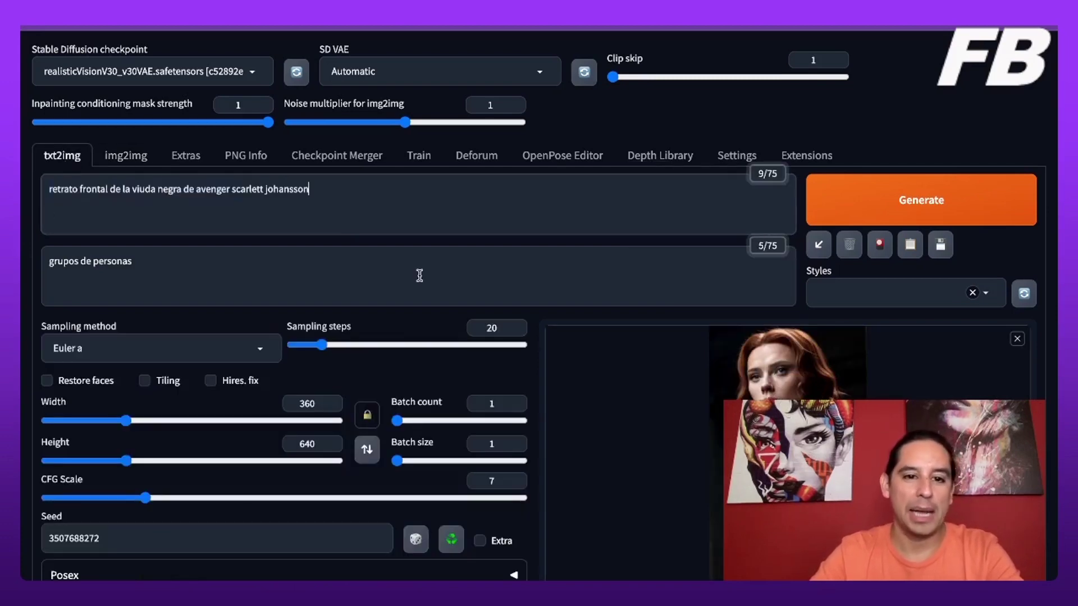
- Generate the frontal portrait in txt2img with the new prompt and look over the resulting image
{"action": "scroll", "coordinate": [419, 275], "scroll_direction": "down", "scroll_amount": 2}
{"action": "left_click", "coordinate": [877, 137]}
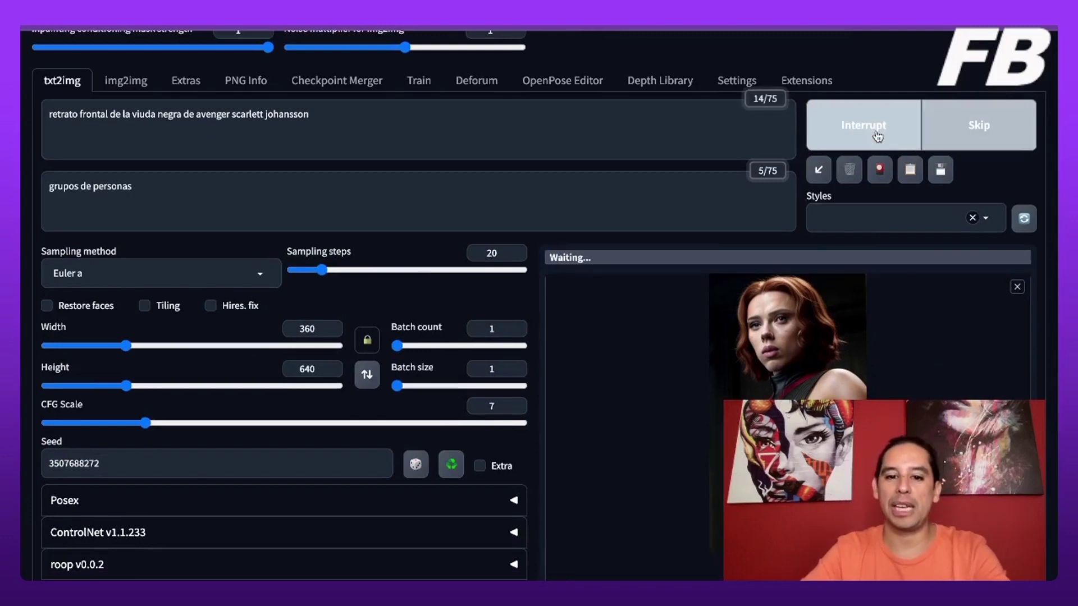
{"action": "scroll", "coordinate": [556, 433], "scroll_direction": "down", "scroll_amount": 3}
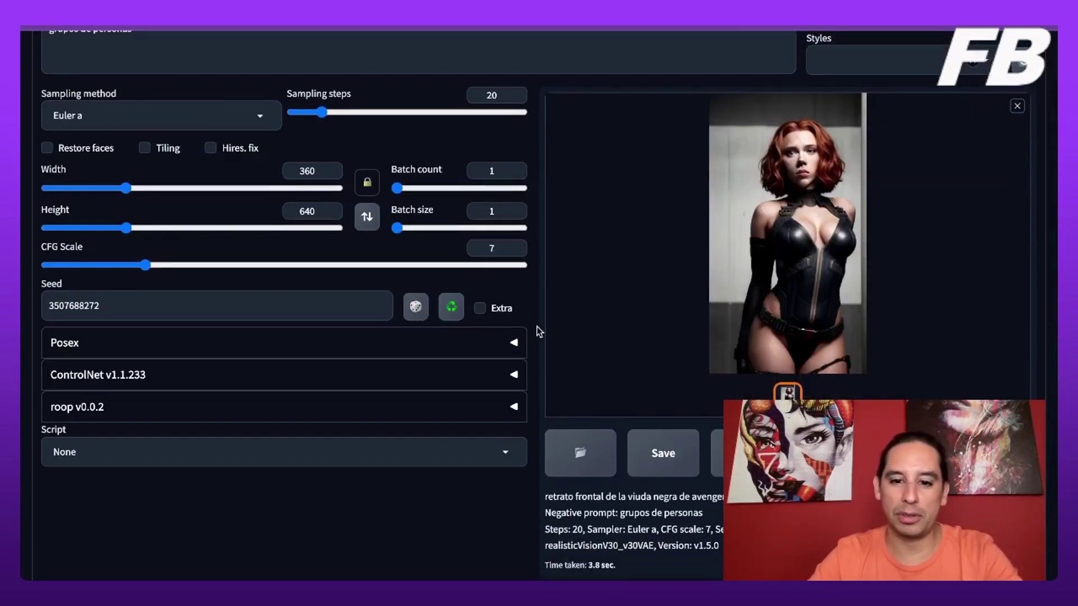
{"action": "scroll", "coordinate": [540, 358], "scroll_direction": "up", "scroll_amount": 1}
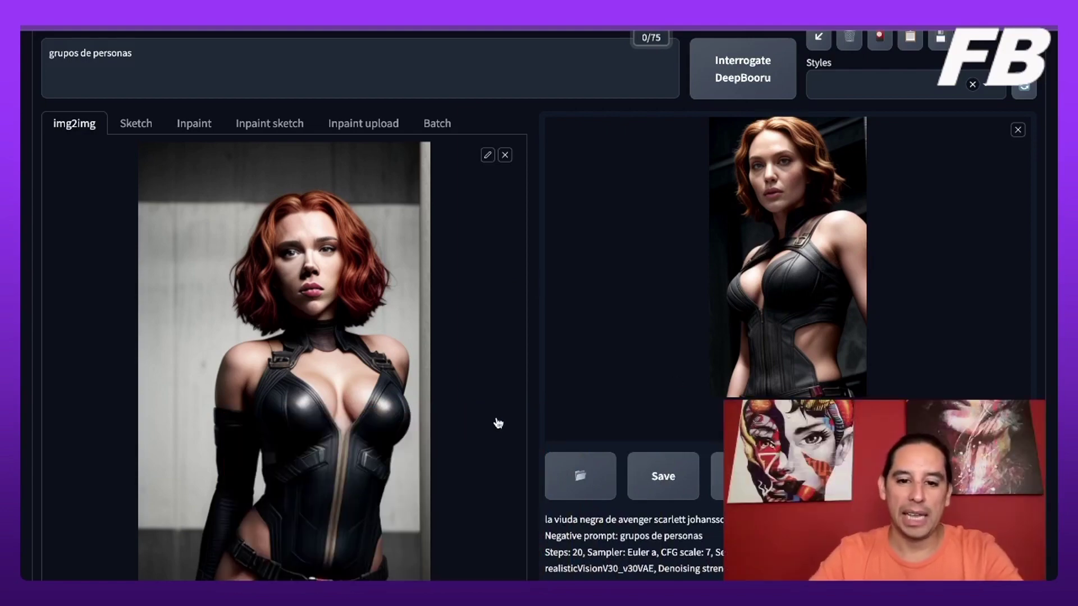
- Check that roop is enabled with its face photo in img2img, and generate the face swap on the frontal portrait
{"action": "scroll", "coordinate": [498, 423], "scroll_direction": "down", "scroll_amount": 15}
{"action": "scroll", "coordinate": [337, 477], "scroll_direction": "down", "scroll_amount": 3}
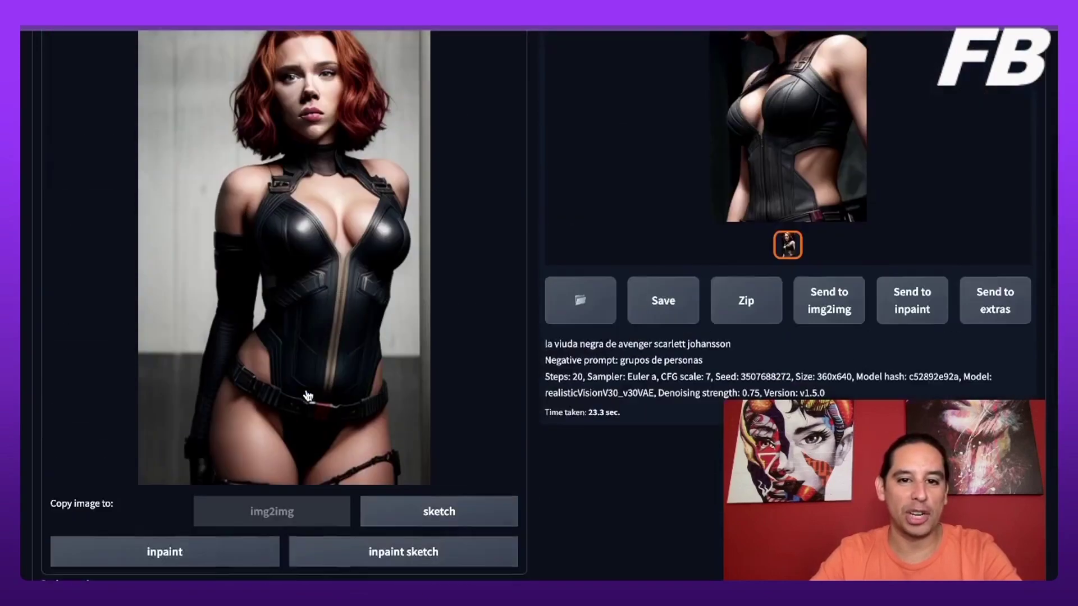
{"action": "scroll", "coordinate": [307, 396], "scroll_direction": "up", "scroll_amount": 2}
{"action": "scroll", "coordinate": [308, 395], "scroll_direction": "down", "scroll_amount": 15}
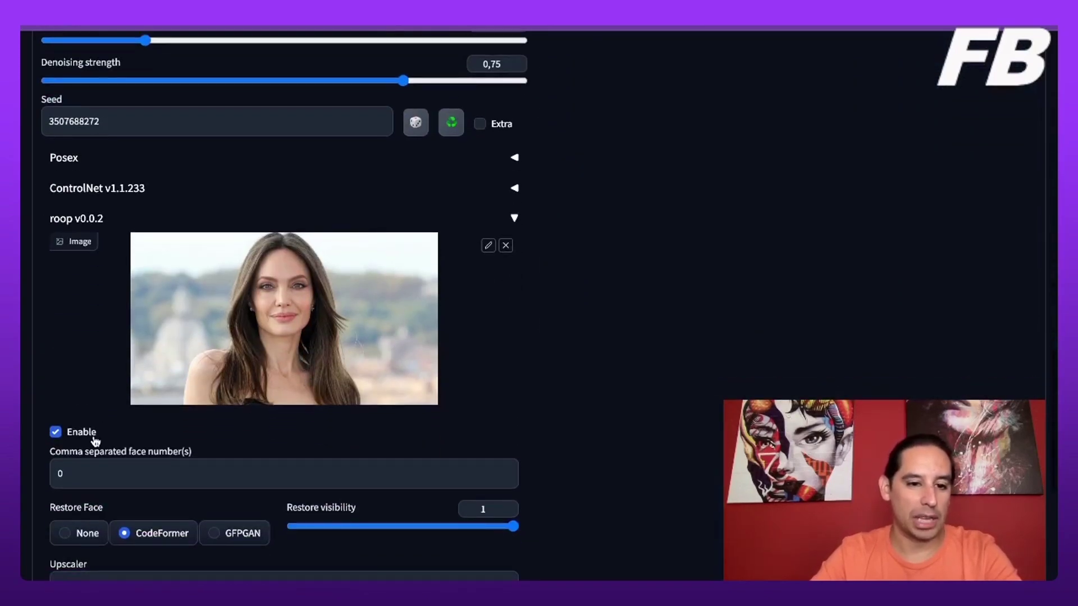
{"action": "scroll", "coordinate": [498, 357], "scroll_direction": "up", "scroll_amount": 15}
{"action": "scroll", "coordinate": [498, 357], "scroll_direction": "up", "scroll_amount": 2}
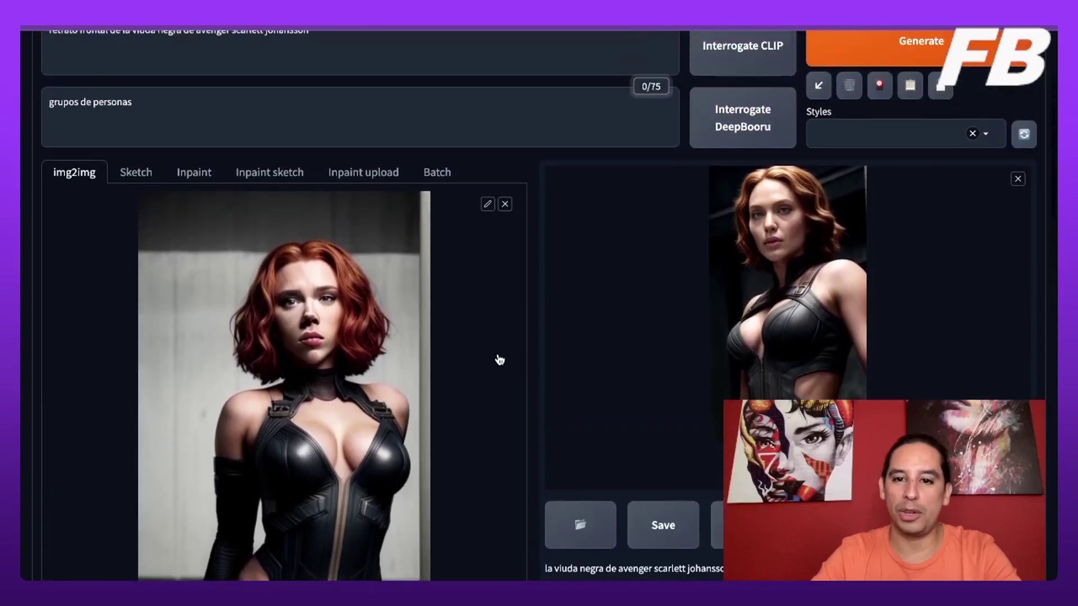
{"action": "left_click", "coordinate": [915, 60]}
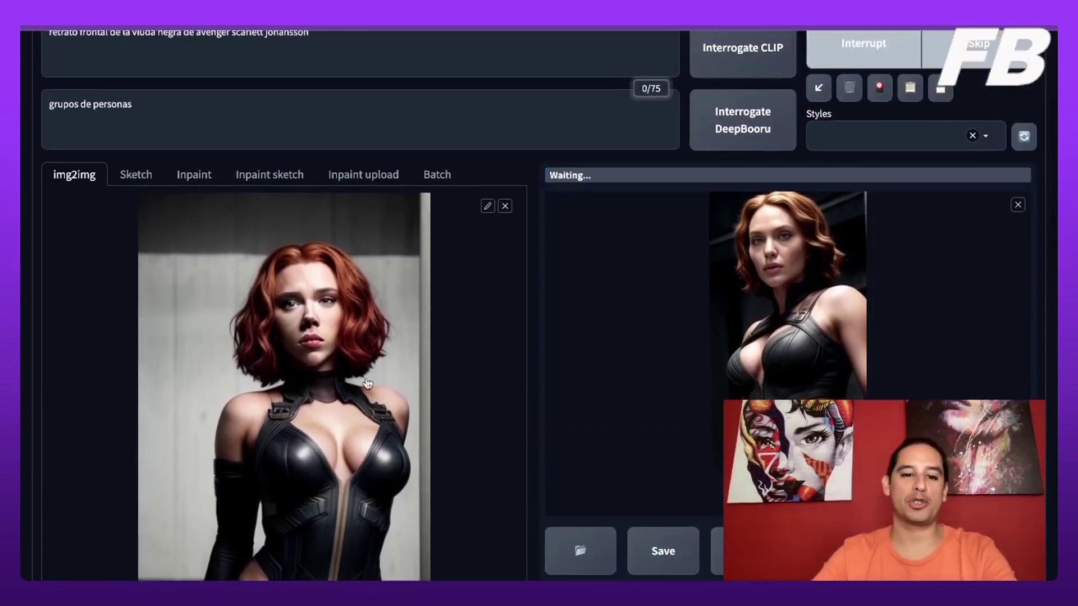
- Follow the img2img generation, examine the face-swapped frontal portrait in the enlarged preview, and close the preview
{"action": "scroll", "coordinate": [775, 141], "scroll_direction": "down", "scroll_amount": 1}
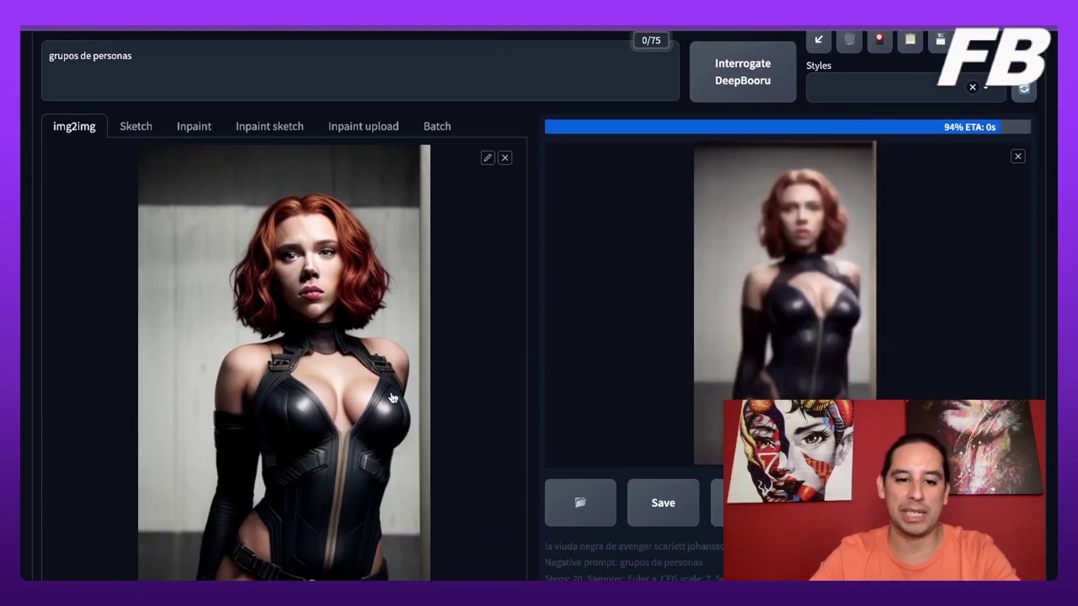
{"action": "scroll", "coordinate": [393, 397], "scroll_direction": "down", "scroll_amount": 4}
{"action": "scroll", "coordinate": [393, 399], "scroll_direction": "up", "scroll_amount": 1}
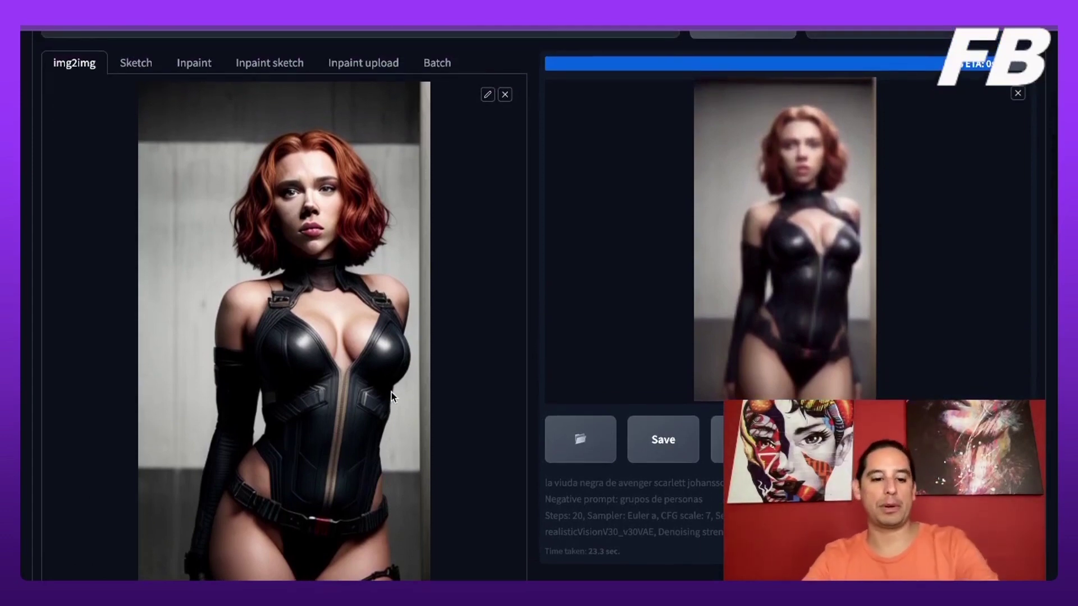
{"action": "scroll", "coordinate": [315, 359], "scroll_direction": "up", "scroll_amount": 5}
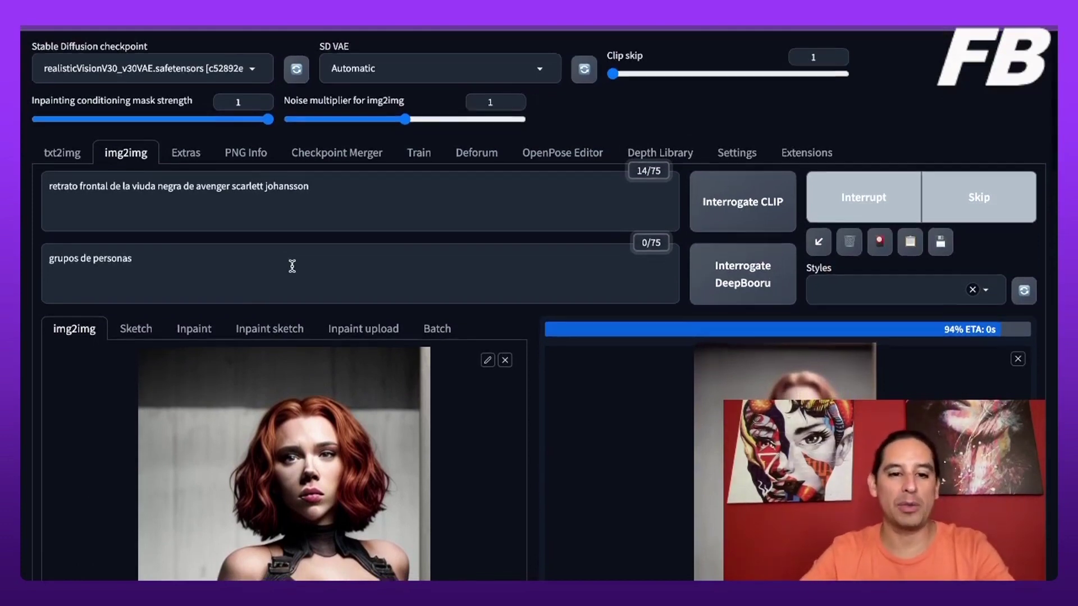
{"action": "scroll", "coordinate": [292, 266], "scroll_direction": "down", "scroll_amount": 2}
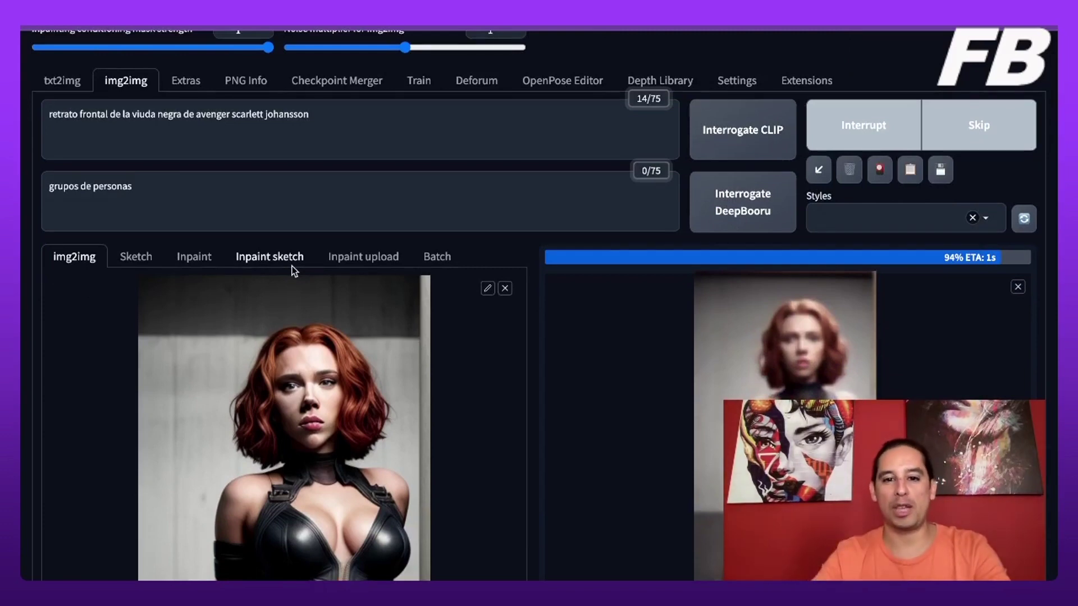
{"action": "scroll", "coordinate": [533, 432], "scroll_direction": "down", "scroll_amount": 4}
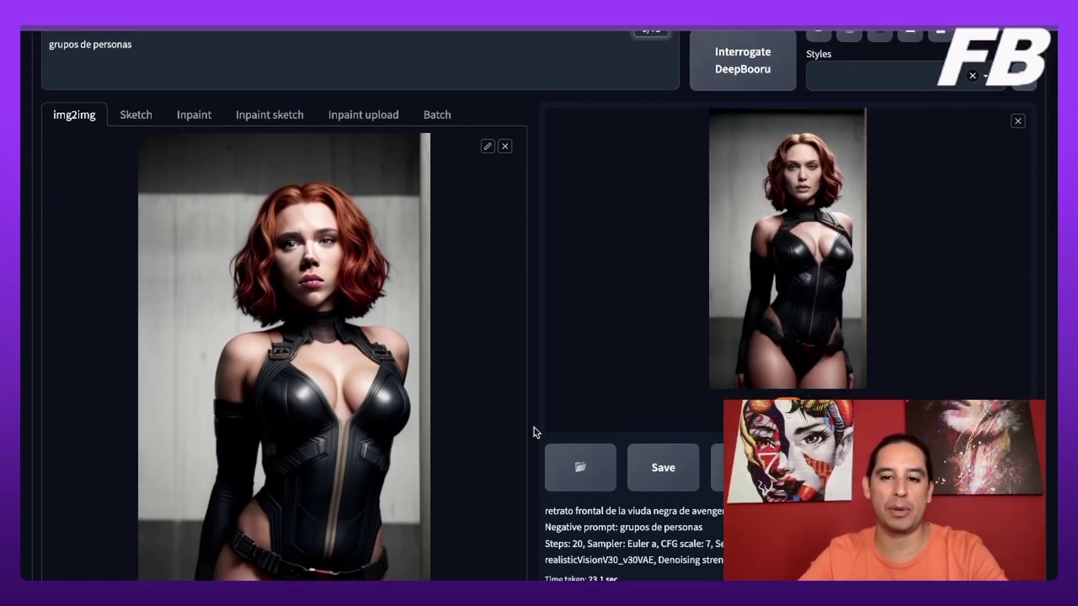
{"action": "scroll", "coordinate": [547, 422], "scroll_direction": "down", "scroll_amount": 1}
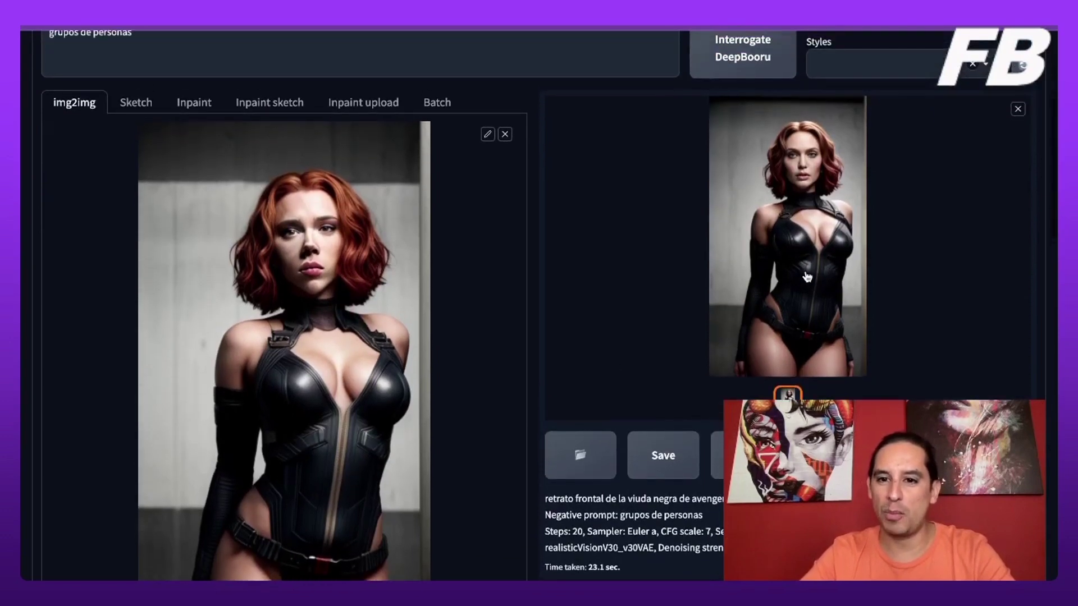
{"action": "left_click", "coordinate": [807, 277]}
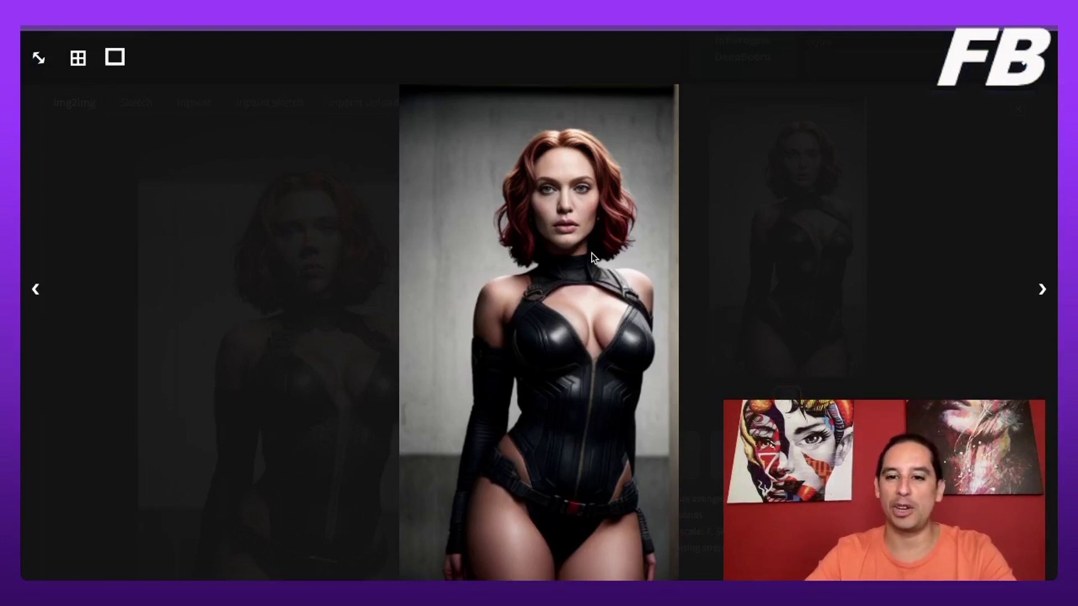
{"action": "left_click", "coordinate": [619, 267]}
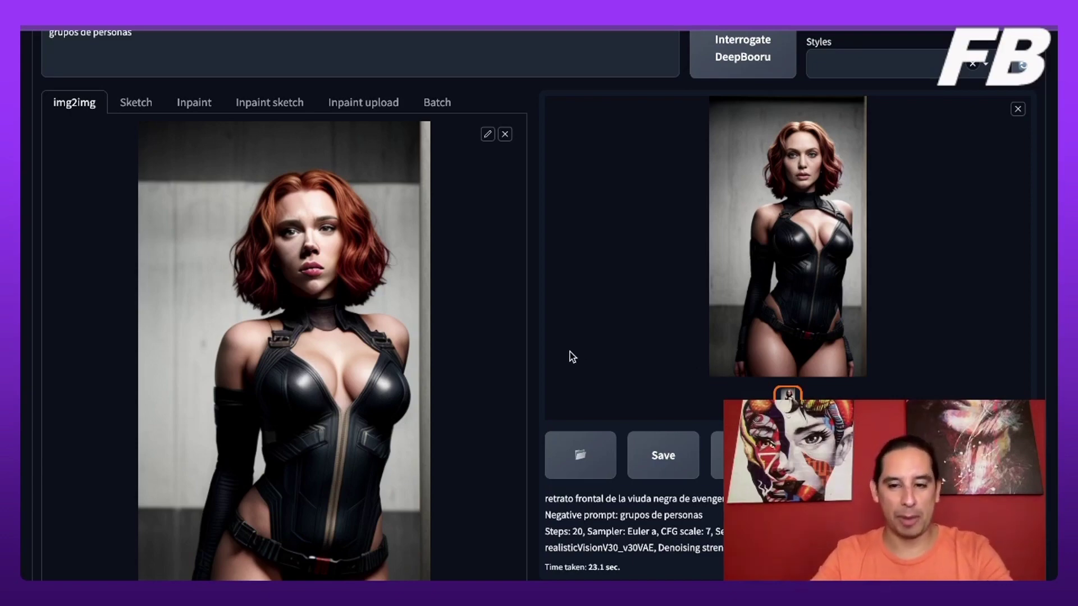
- Replace the roop face image with another photo and generate the frontal portrait again
{"action": "scroll", "coordinate": [523, 409], "scroll_direction": "down", "scroll_amount": 7}
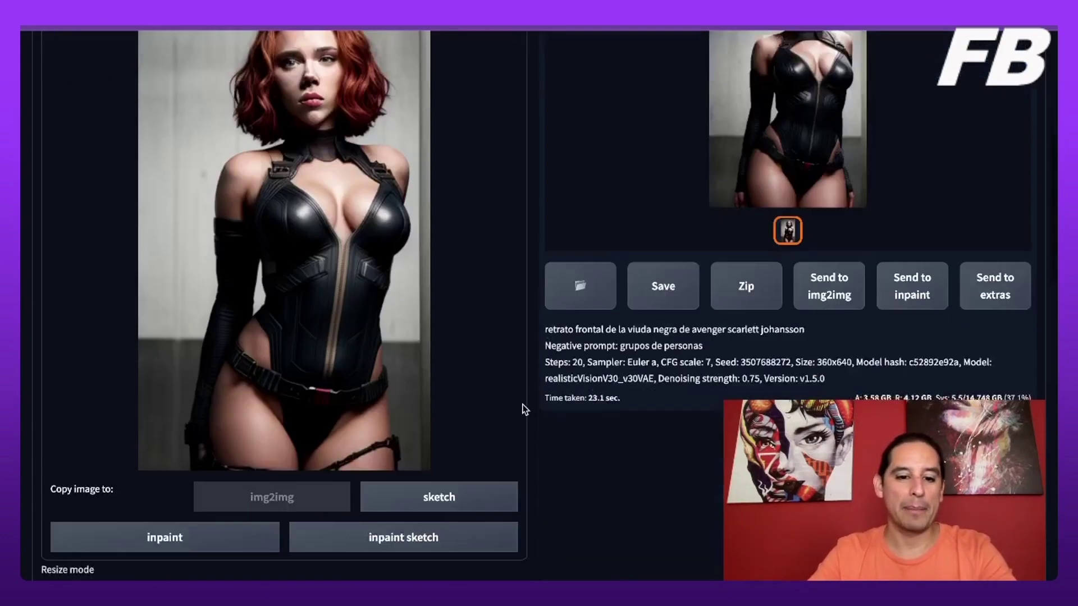
{"action": "scroll", "coordinate": [524, 409], "scroll_direction": "down", "scroll_amount": 10}
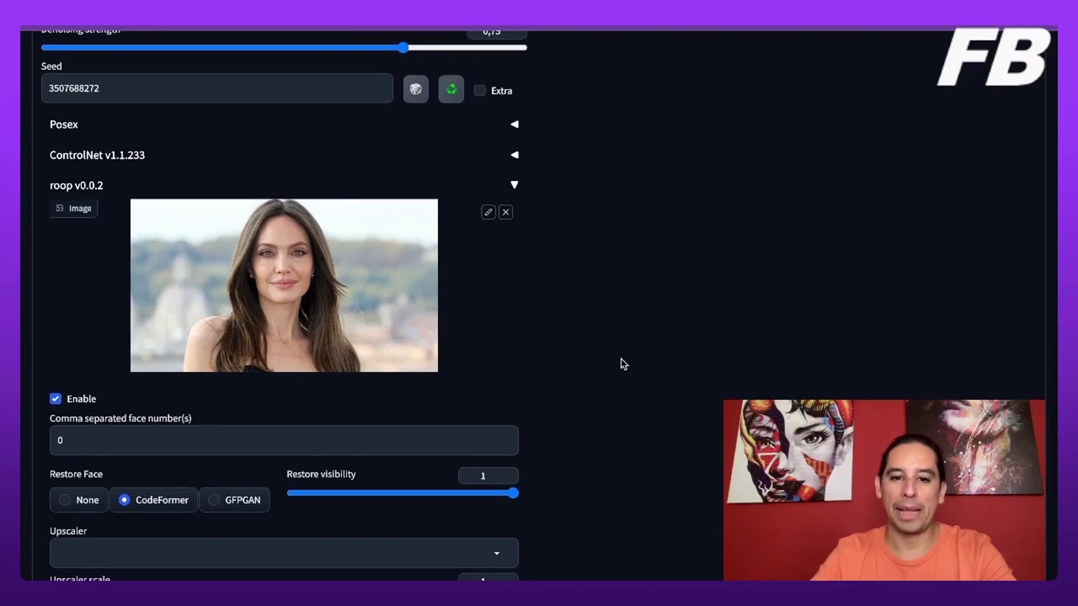
{"action": "left_click_drag", "start_coordinate": [962, 307], "coordinate": [475, 267]}
{"action": "scroll", "coordinate": [491, 275], "scroll_direction": "up", "scroll_amount": 10}
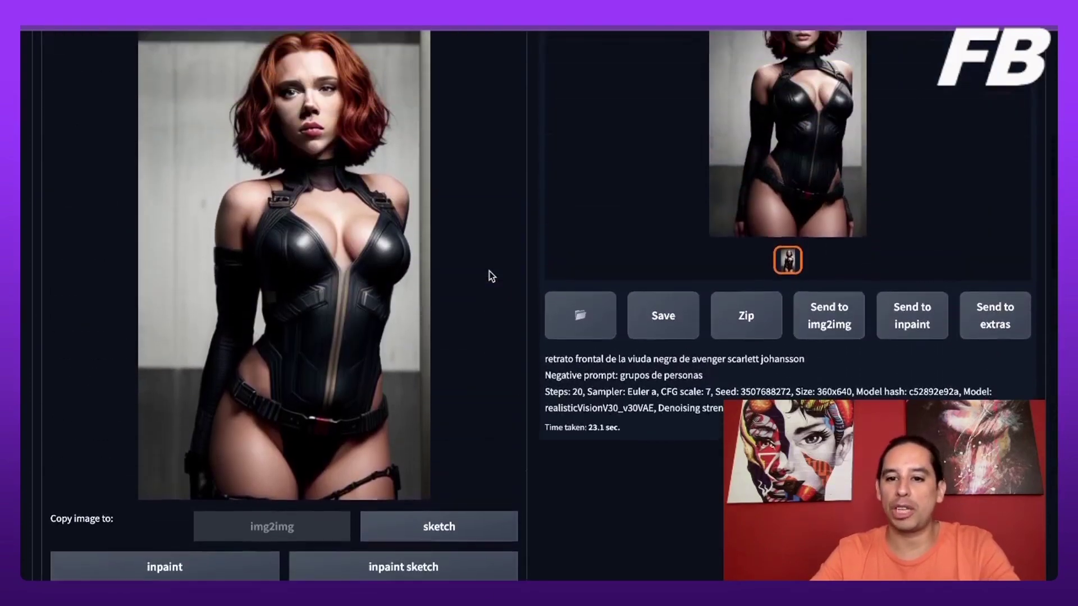
{"action": "scroll", "coordinate": [492, 275], "scroll_direction": "up", "scroll_amount": 5}
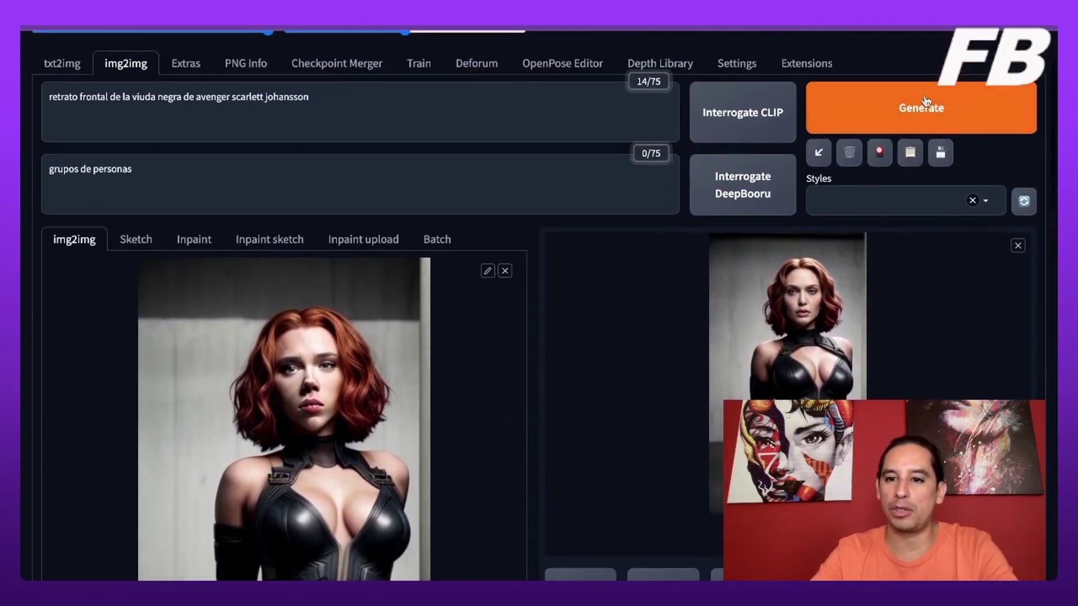
{"action": "left_click", "coordinate": [924, 102]}
- Examine the frontal portrait generated with the replacement face photo in the enlarged preview, and close the preview
{"action": "scroll", "coordinate": [538, 429], "scroll_direction": "down", "scroll_amount": 4}
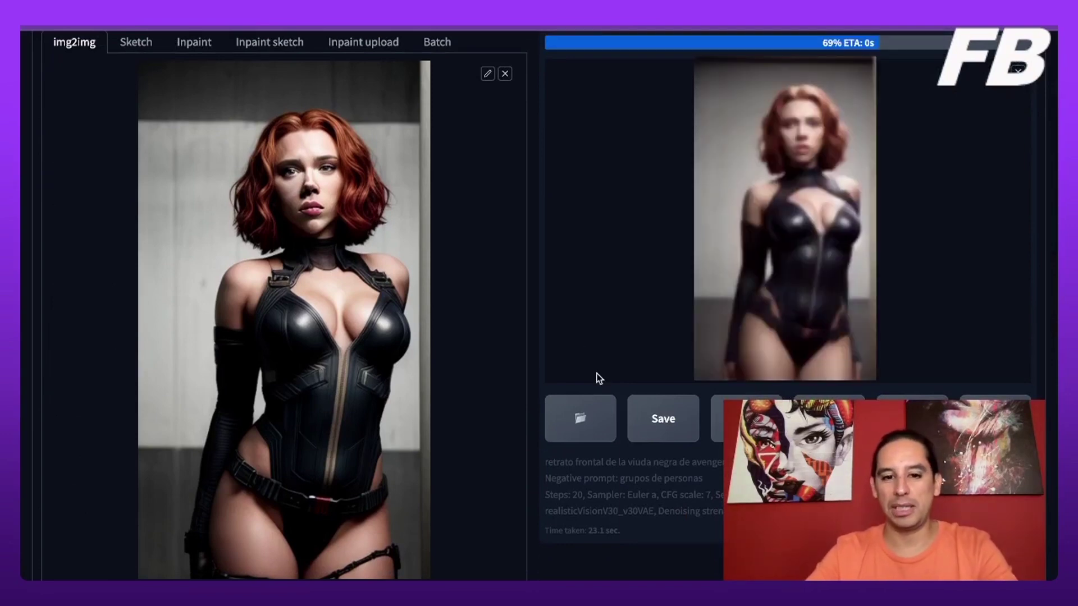
{"action": "scroll", "coordinate": [543, 447], "scroll_direction": "down", "scroll_amount": 1}
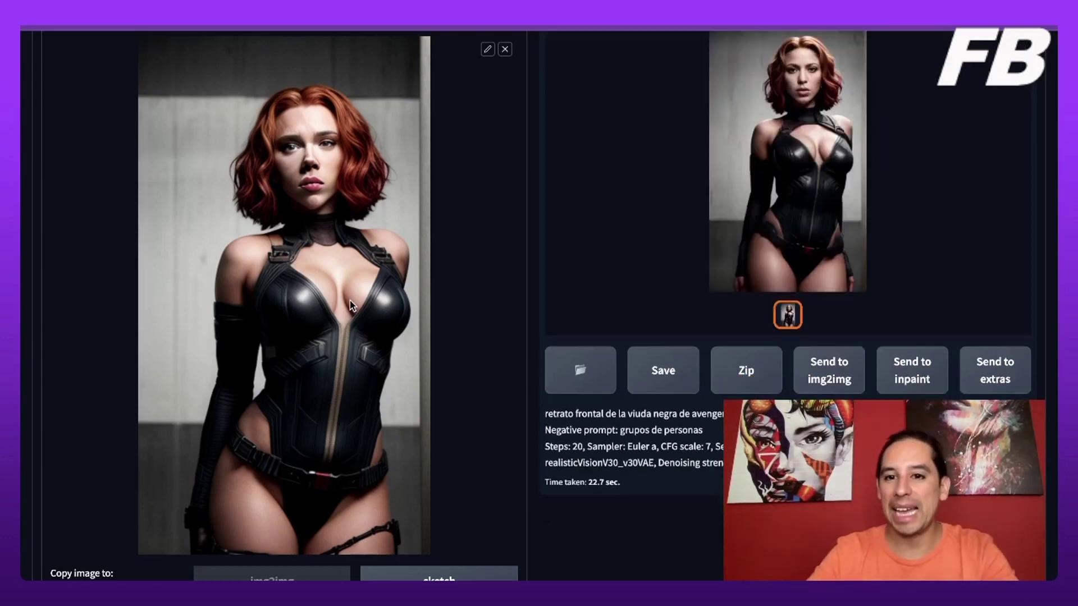
{"action": "left_click", "coordinate": [788, 197]}
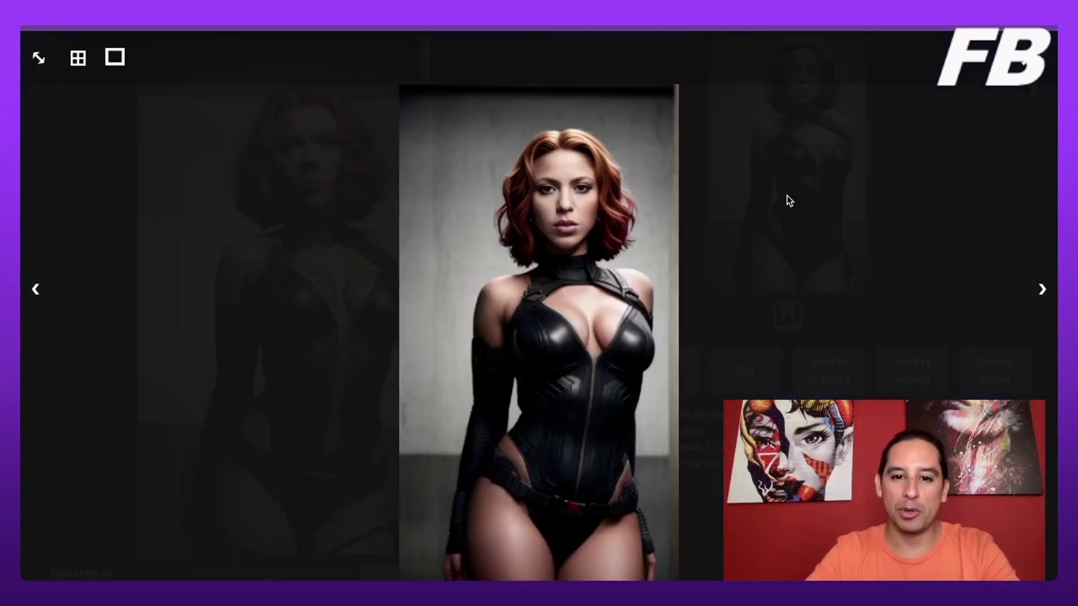
{"action": "left_click", "coordinate": [587, 259]}
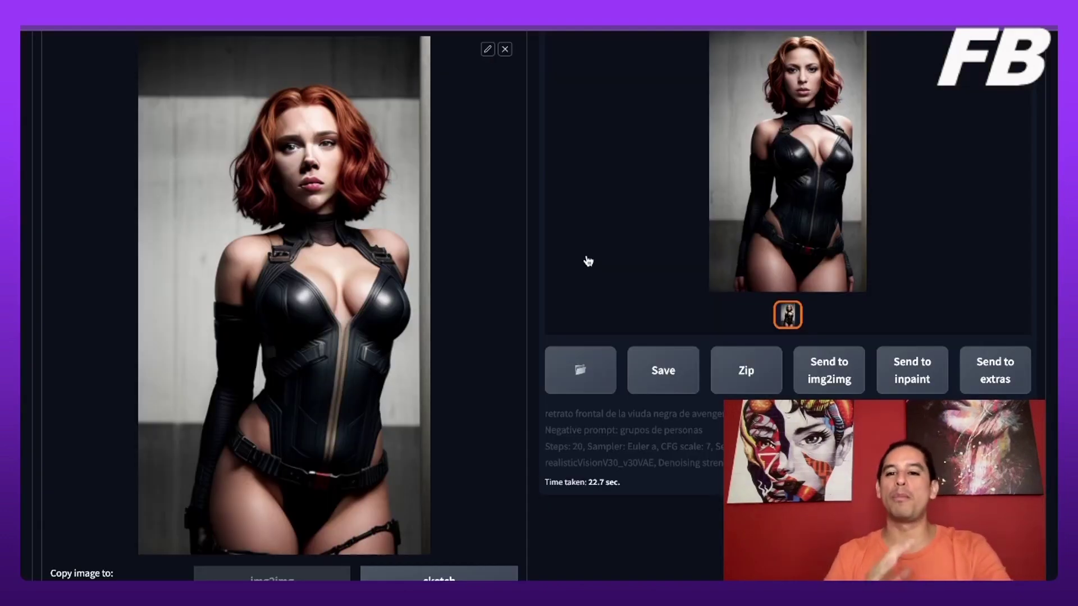
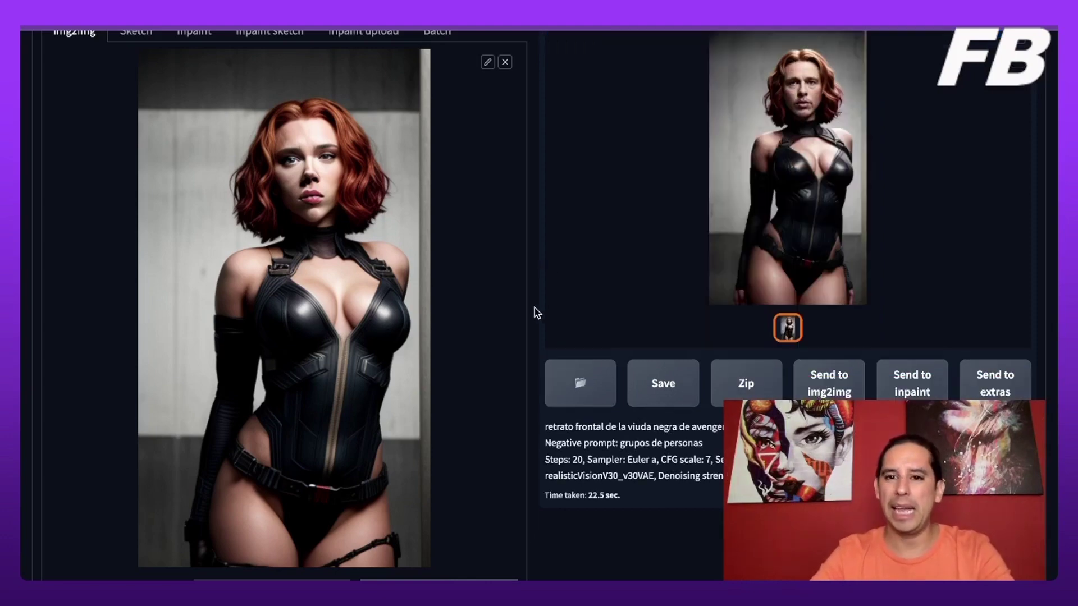
- Examine the frontal portrait carrying the man's face in the enlarged preview twice, closing it each time
{"action": "left_click", "coordinate": [802, 229]}
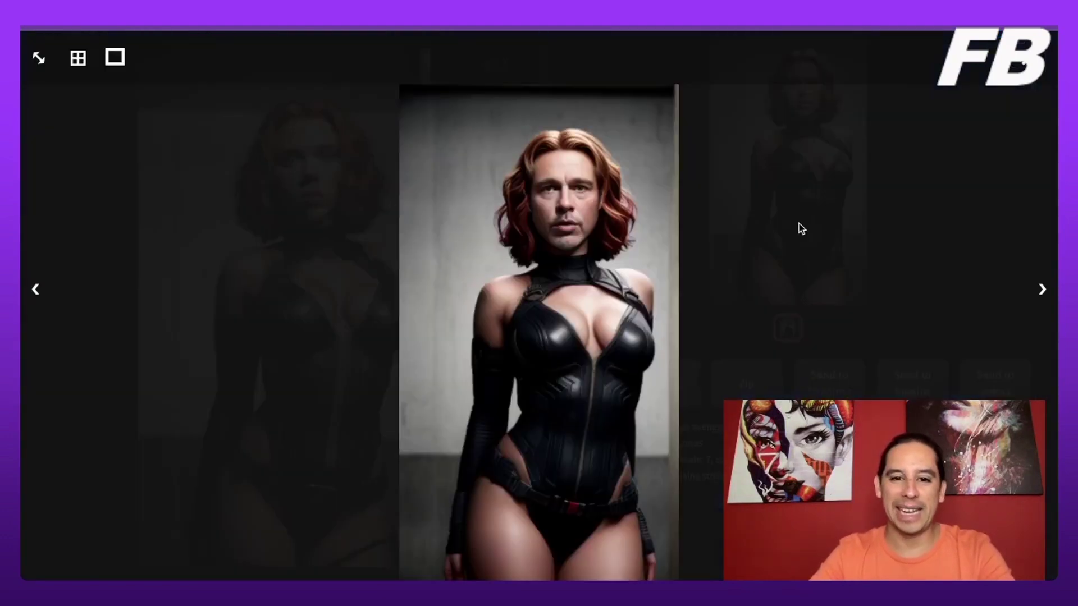
{"action": "left_click", "coordinate": [580, 313]}
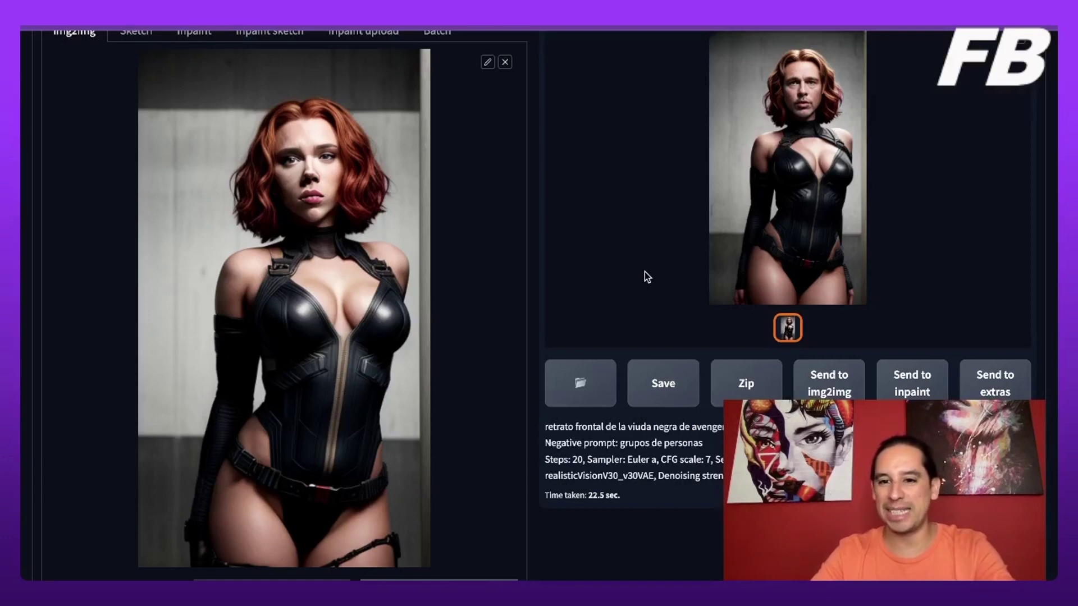
{"action": "left_click", "coordinate": [752, 287]}
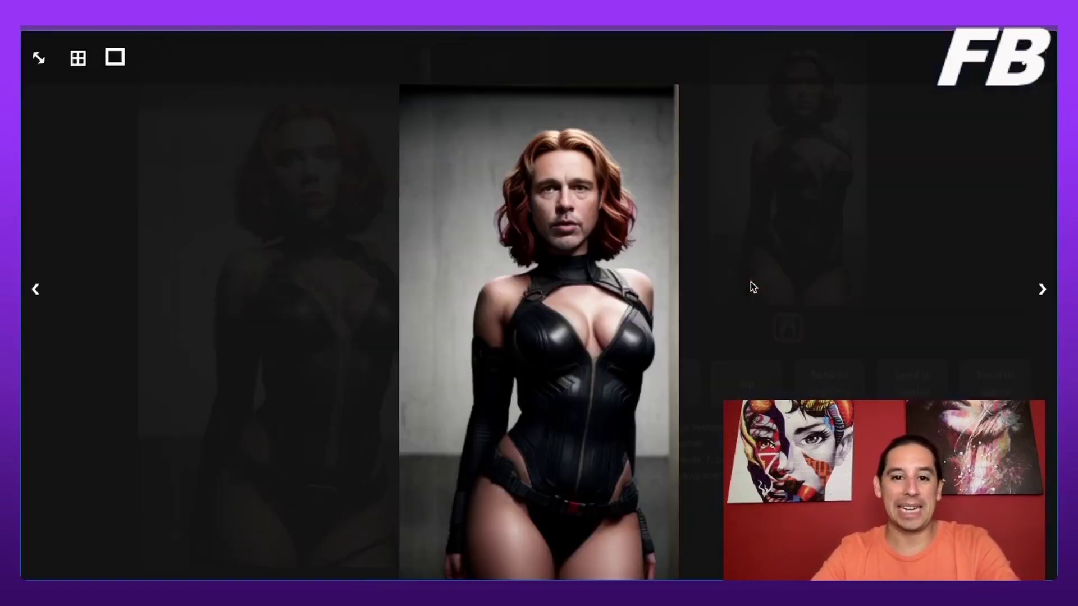
{"action": "left_click", "coordinate": [534, 354]}
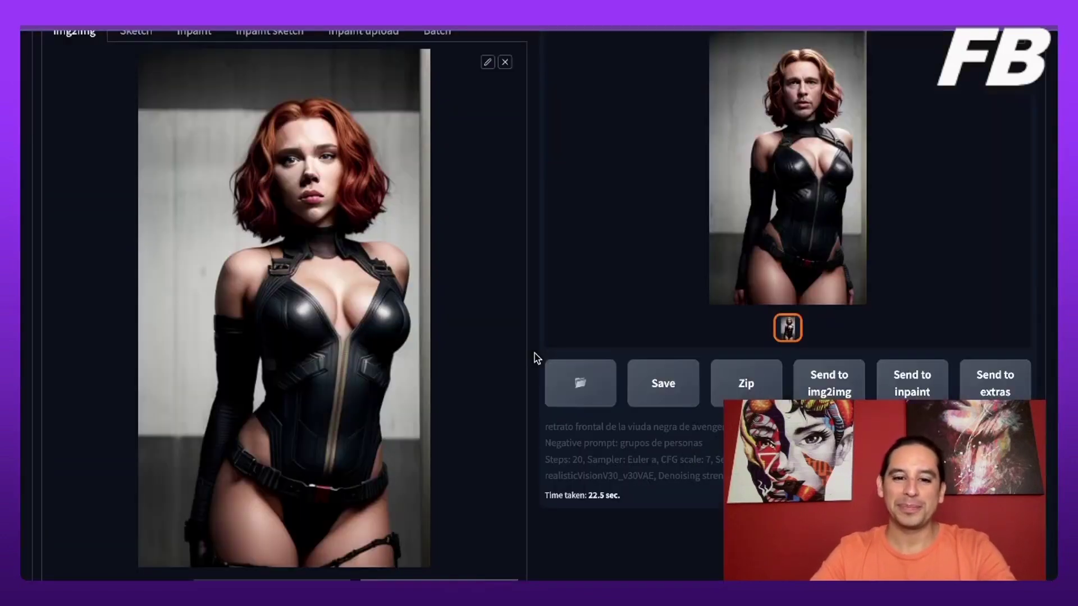
{"action": "scroll", "coordinate": [530, 392], "scroll_direction": "down", "scroll_amount": 1}
{"action": "scroll", "coordinate": [531, 392], "scroll_direction": "down", "scroll_amount": 10}
{"action": "scroll", "coordinate": [530, 386], "scroll_direction": "down", "scroll_amount": 1}
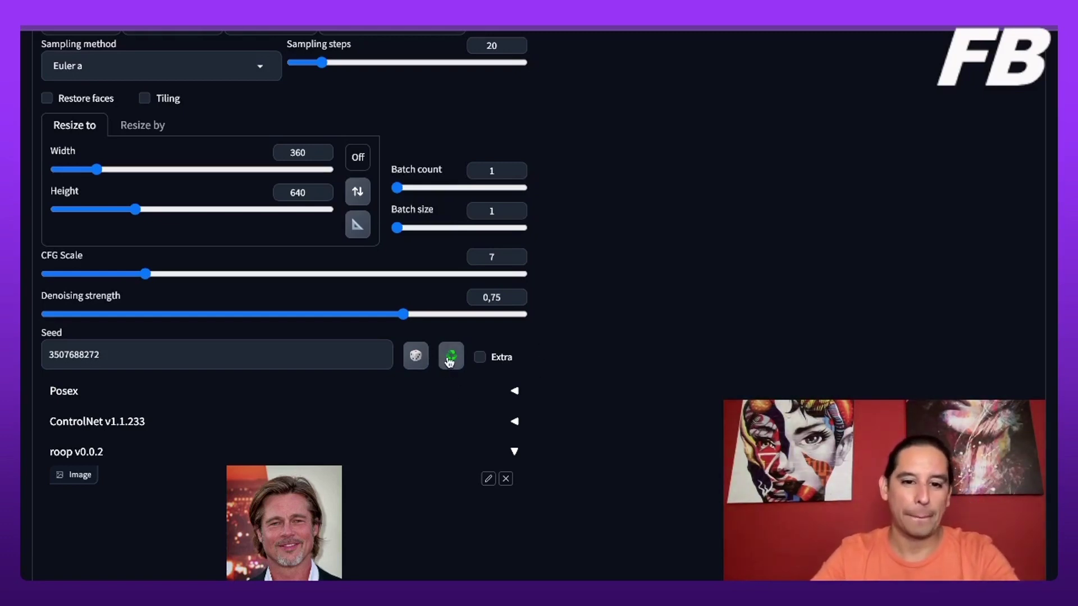
{"action": "left_click", "coordinate": [416, 356]}
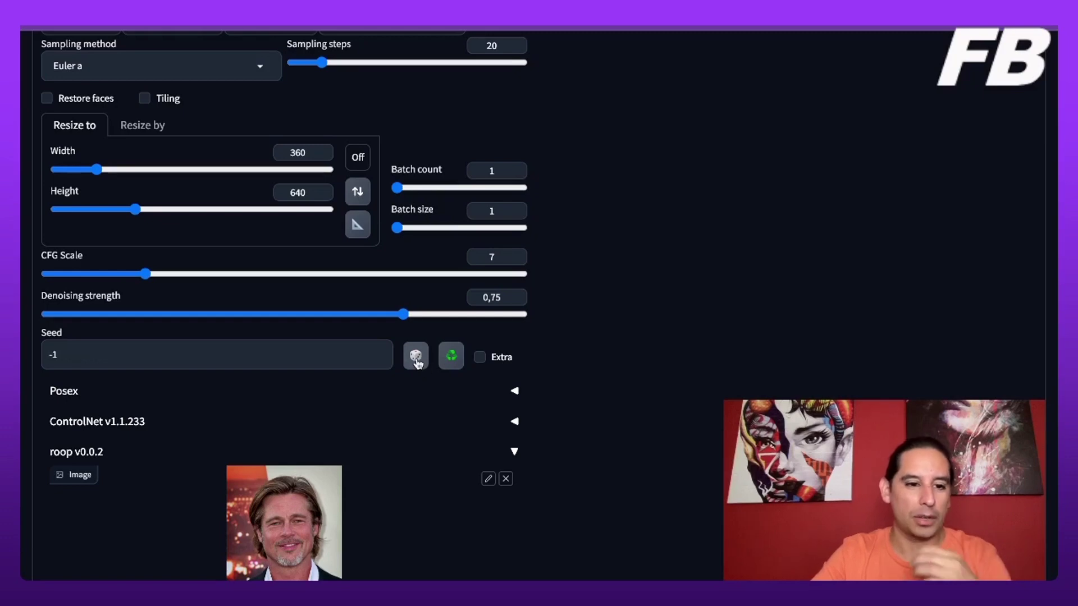
{"action": "left_click", "coordinate": [452, 357]}
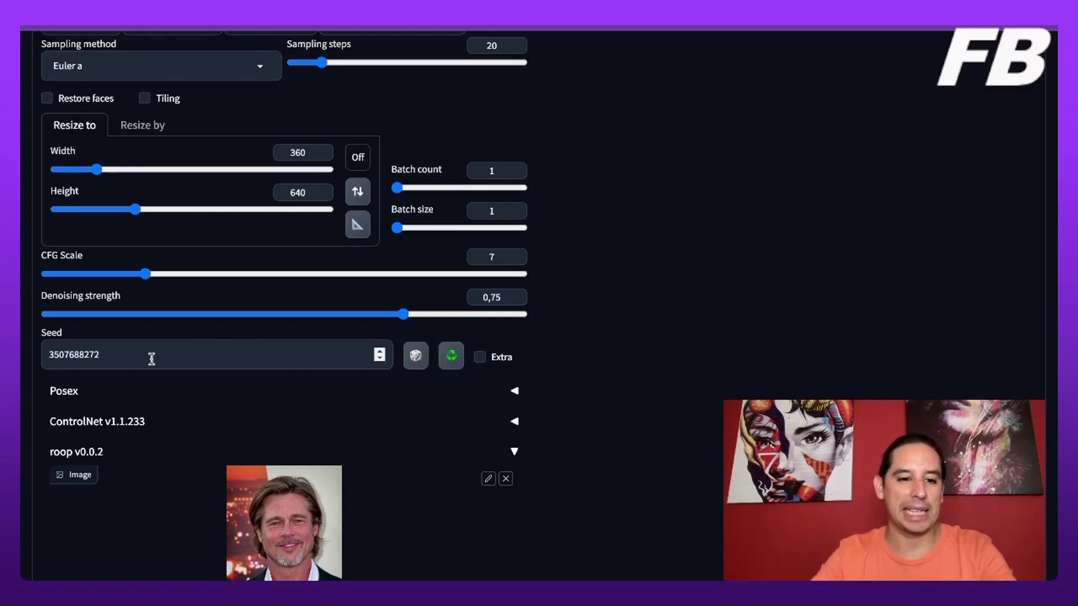
- Review the img2img prompts, generation settings and roop face image used for the face swap
{"action": "scroll", "coordinate": [700, 251], "scroll_direction": "up", "scroll_amount": 12}
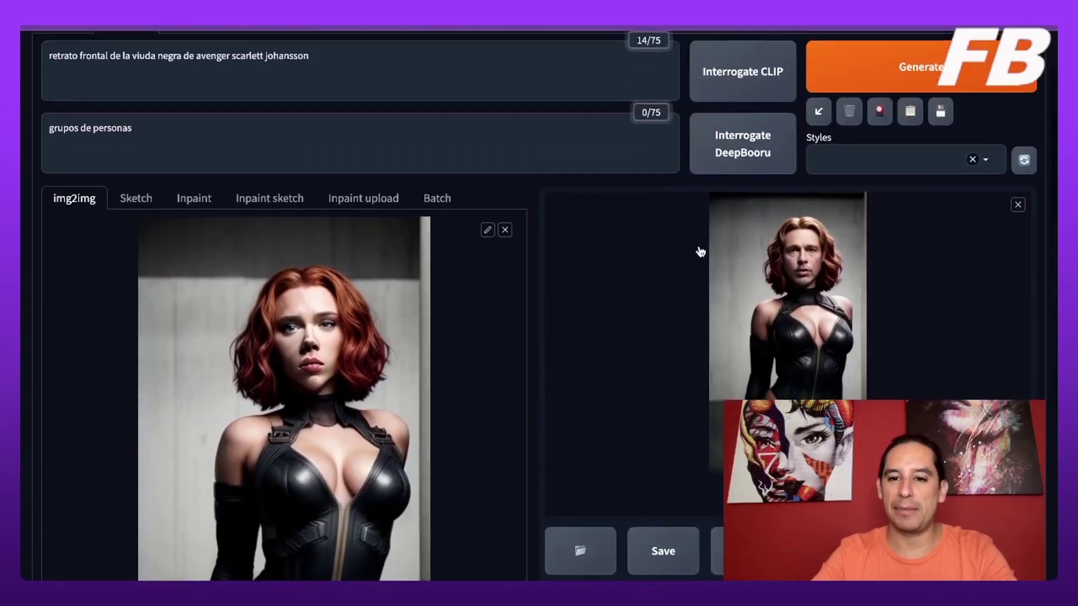
{"action": "scroll", "coordinate": [771, 370], "scroll_direction": "up", "scroll_amount": 2}
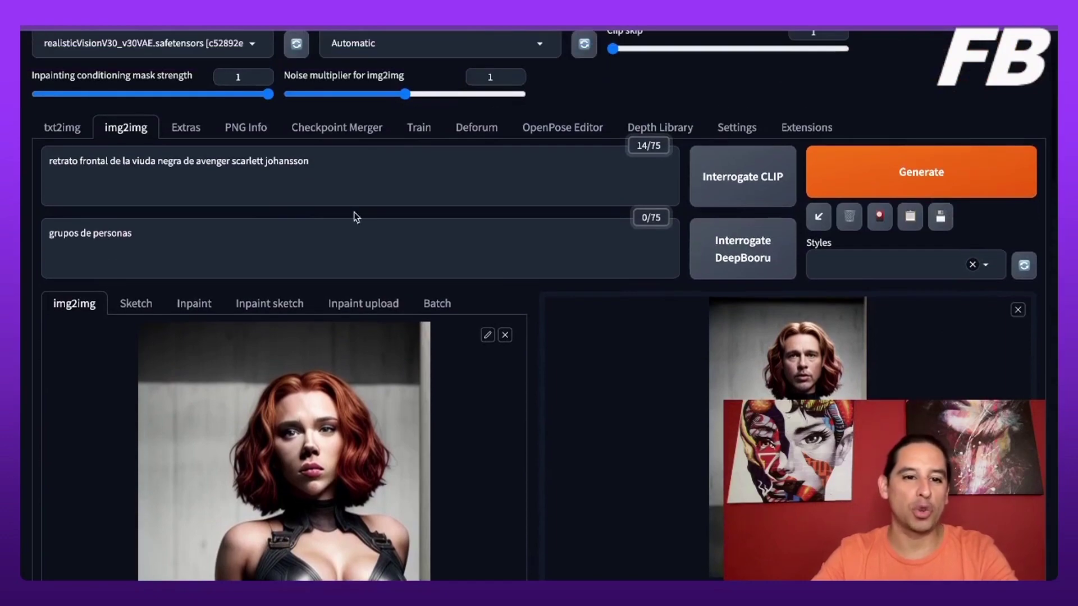
{"action": "scroll", "coordinate": [544, 473], "scroll_direction": "down", "scroll_amount": 12}
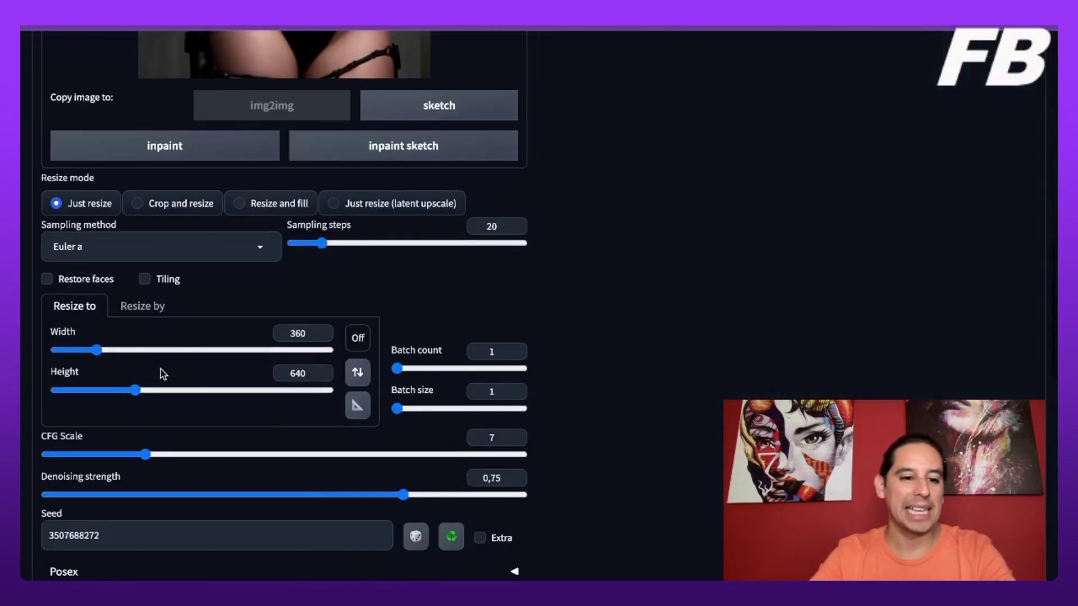
{"action": "scroll", "coordinate": [729, 225], "scroll_direction": "up", "scroll_amount": 14}
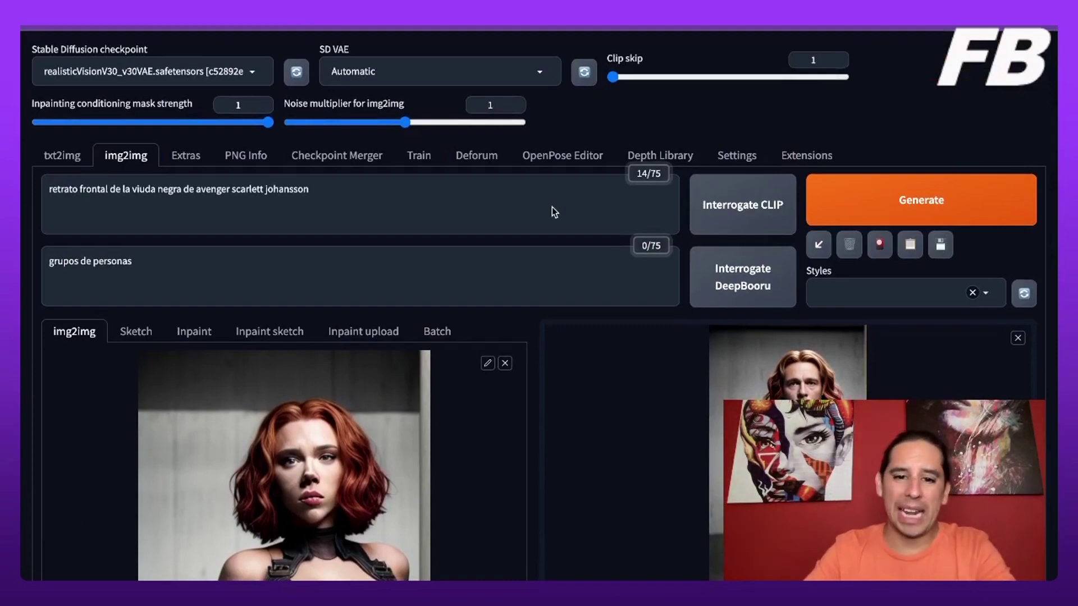
{"action": "scroll", "coordinate": [437, 452], "scroll_direction": "down", "scroll_amount": 12}
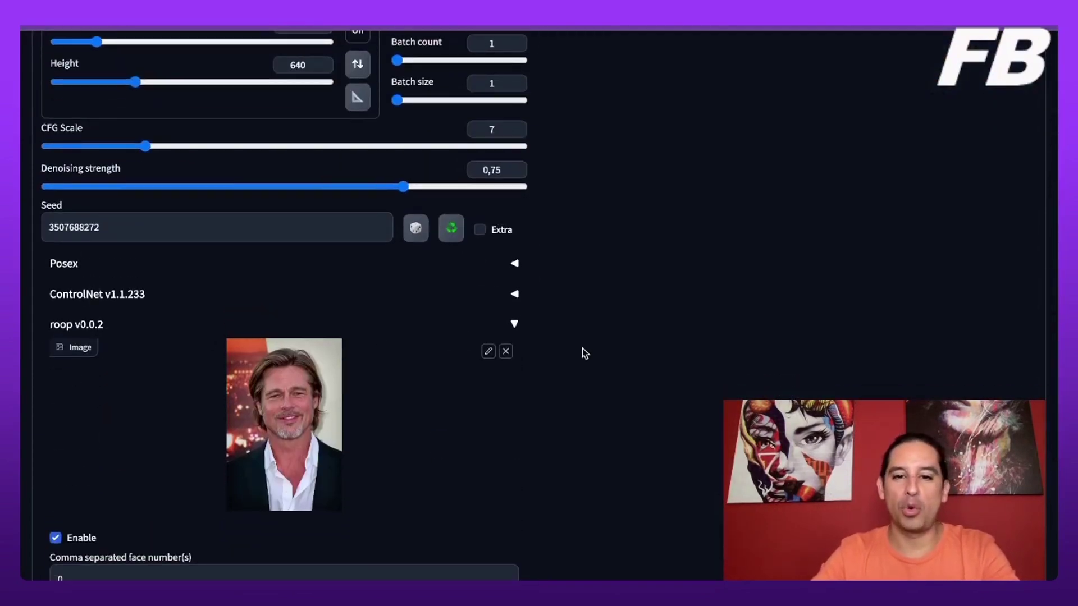
{"action": "scroll", "coordinate": [581, 348], "scroll_direction": "up", "scroll_amount": 15}
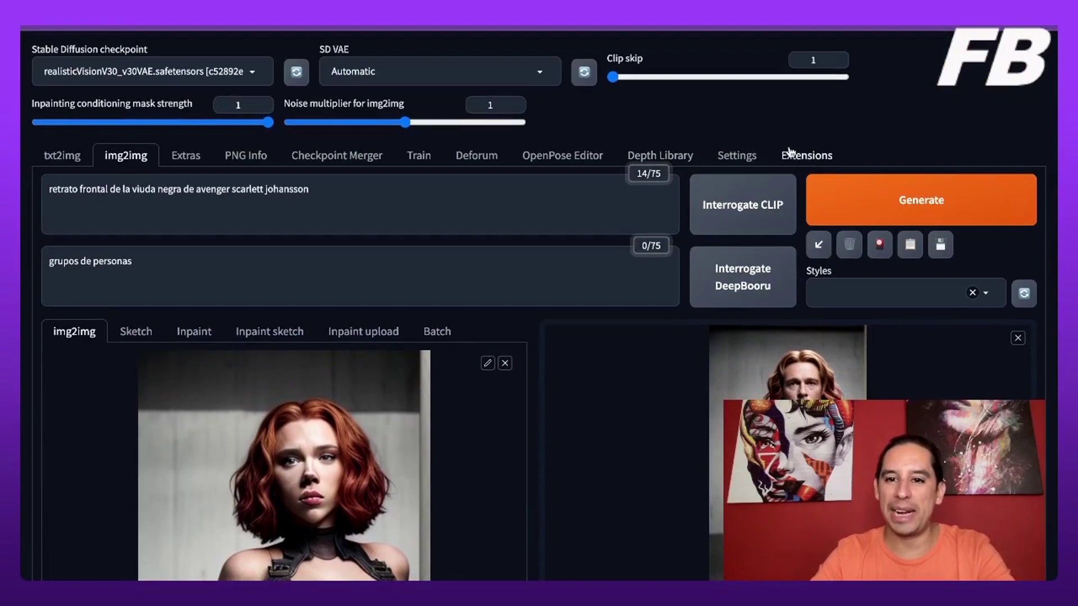
- Open the installed extensions list and check the sd-webui-roop entry
{"action": "left_click", "coordinate": [804, 157]}
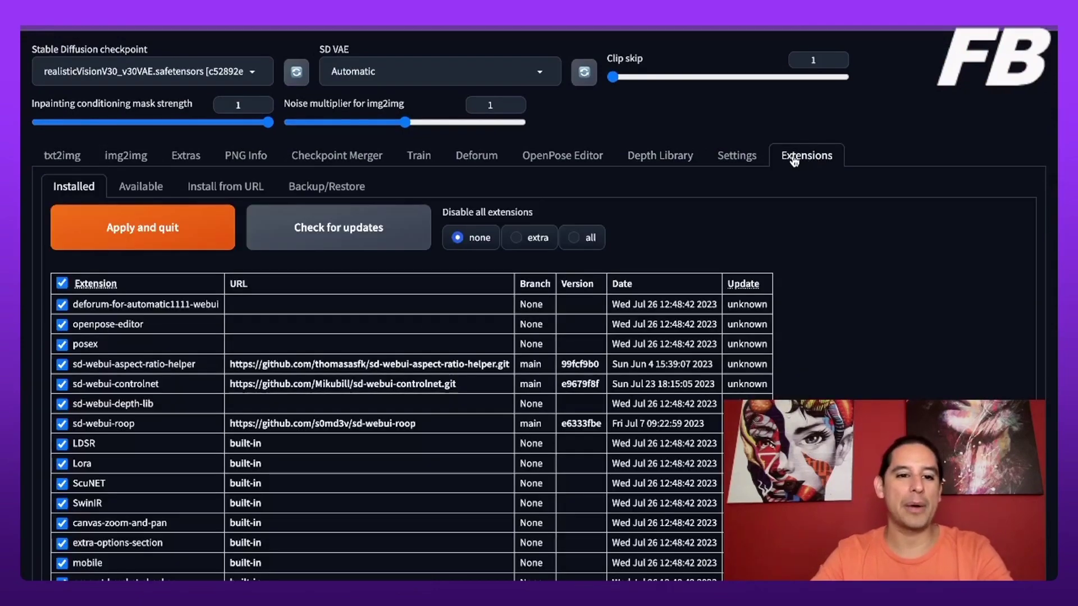
{"action": "scroll", "coordinate": [515, 359], "scroll_direction": "down", "scroll_amount": 2}
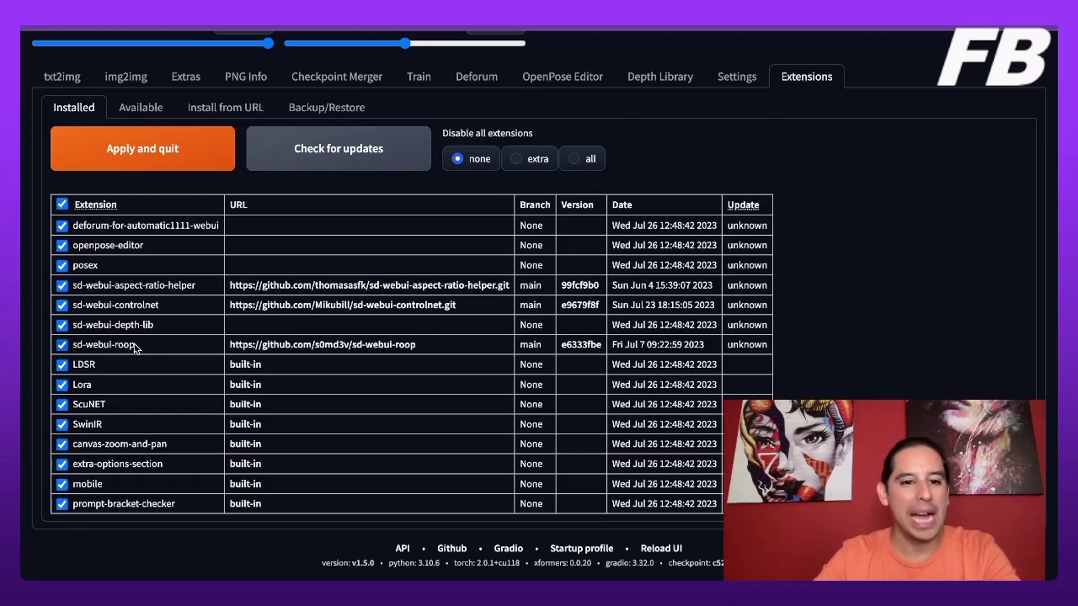
{"action": "scroll", "coordinate": [136, 348], "scroll_direction": "up", "scroll_amount": 2}
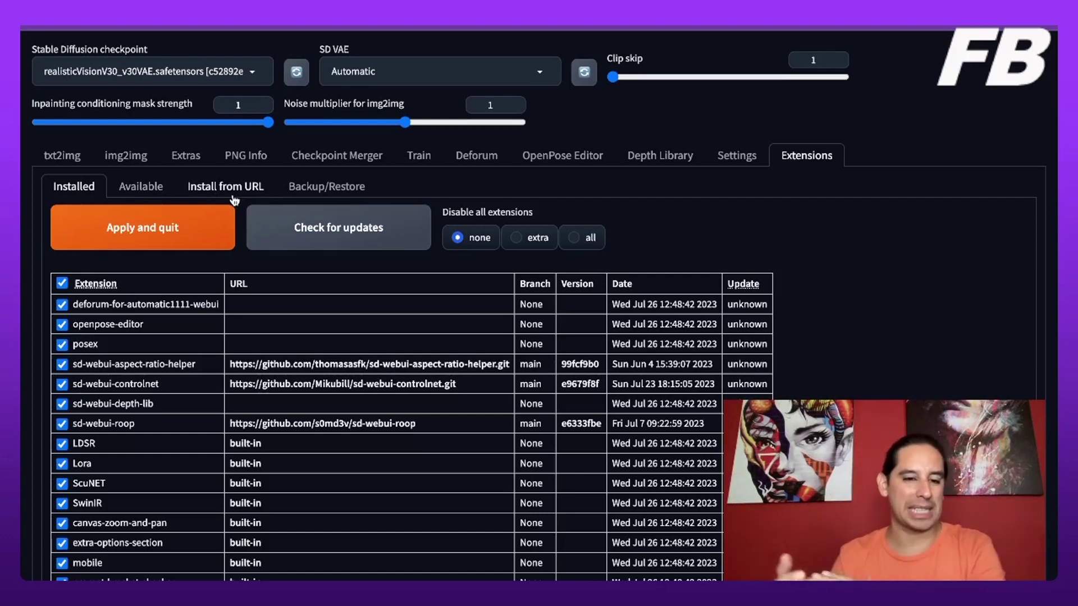
- Load the available extensions from the default AUTOMATIC1111 extension index URL
{"action": "left_click", "coordinate": [143, 190]}
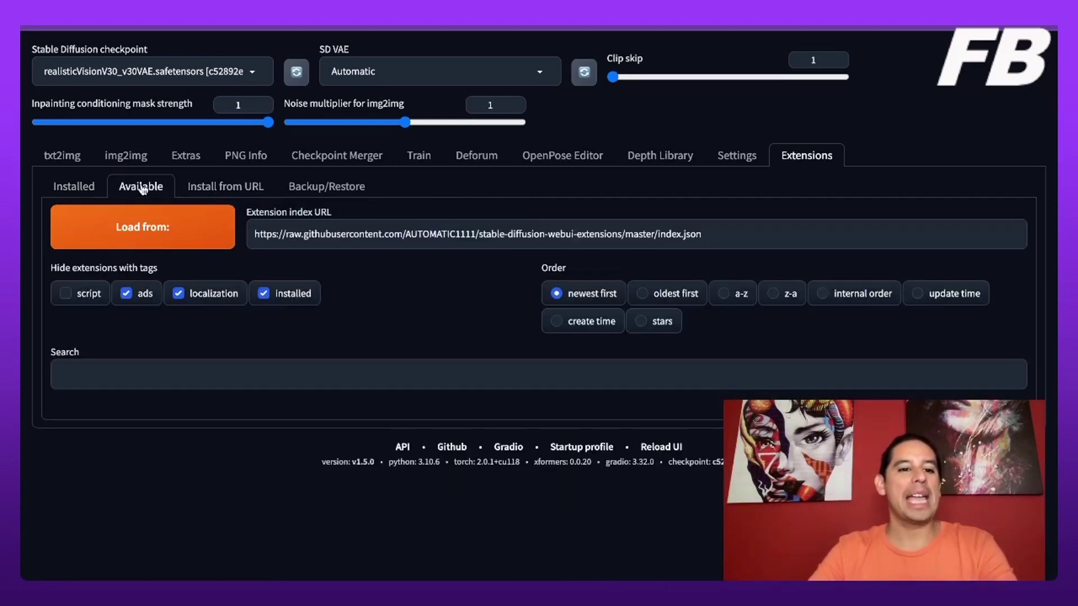
{"action": "triple_click", "coordinate": [349, 240]}
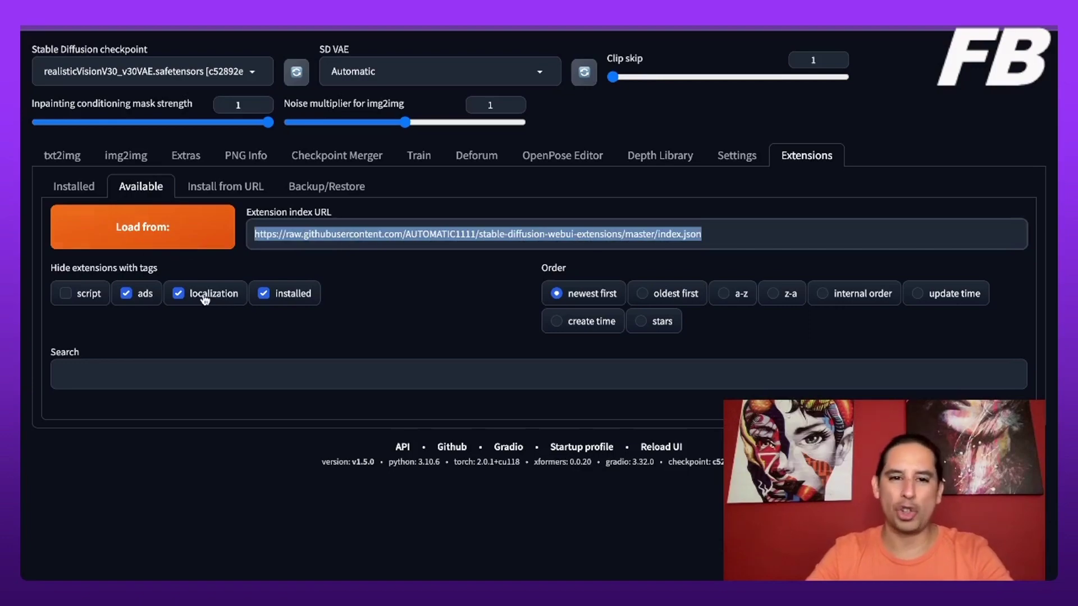
{"action": "left_click", "coordinate": [142, 235]}
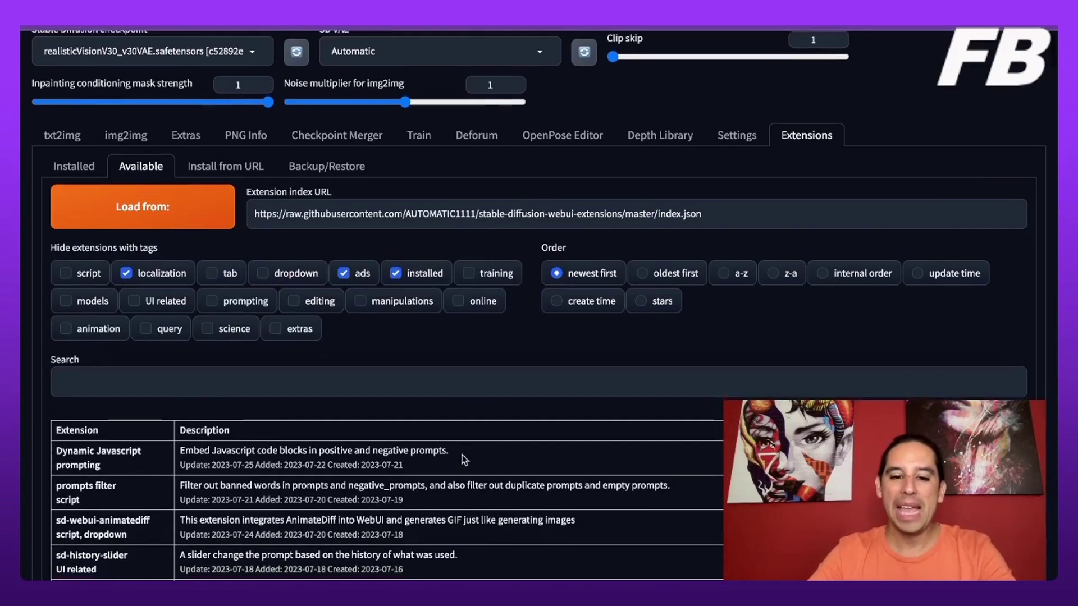
- Browse the catalogue of available extensions and their descriptions, and return to its beginning
{"action": "scroll", "coordinate": [473, 411], "scroll_direction": "down", "scroll_amount": 10}
{"action": "scroll", "coordinate": [464, 459], "scroll_direction": "down", "scroll_amount": 15}
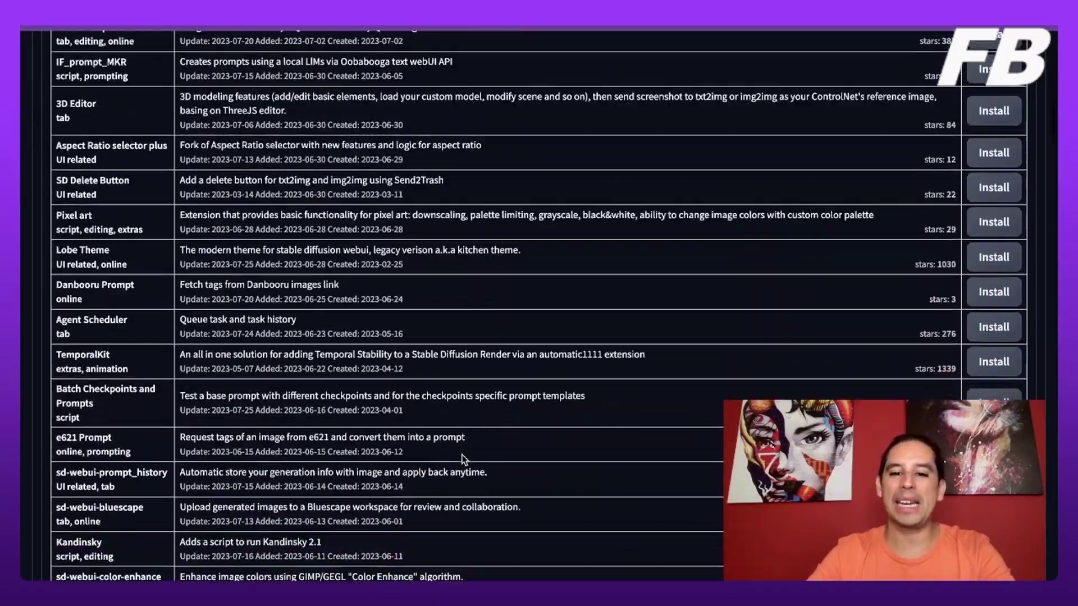
{"action": "scroll", "coordinate": [464, 457], "scroll_direction": "up", "scroll_amount": 5}
{"action": "scroll", "coordinate": [464, 458], "scroll_direction": "down", "scroll_amount": 10}
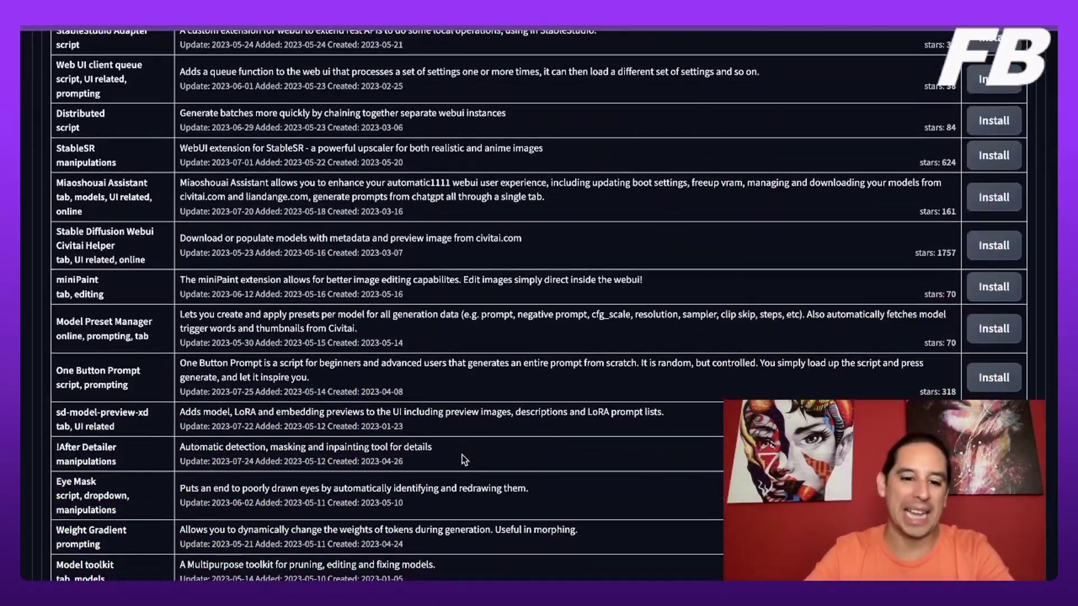
{"action": "scroll", "coordinate": [464, 459], "scroll_direction": "down", "scroll_amount": 20}
{"action": "scroll", "coordinate": [341, 317], "scroll_direction": "up", "scroll_amount": 20}
{"action": "scroll", "coordinate": [341, 317], "scroll_direction": "up", "scroll_amount": 15}
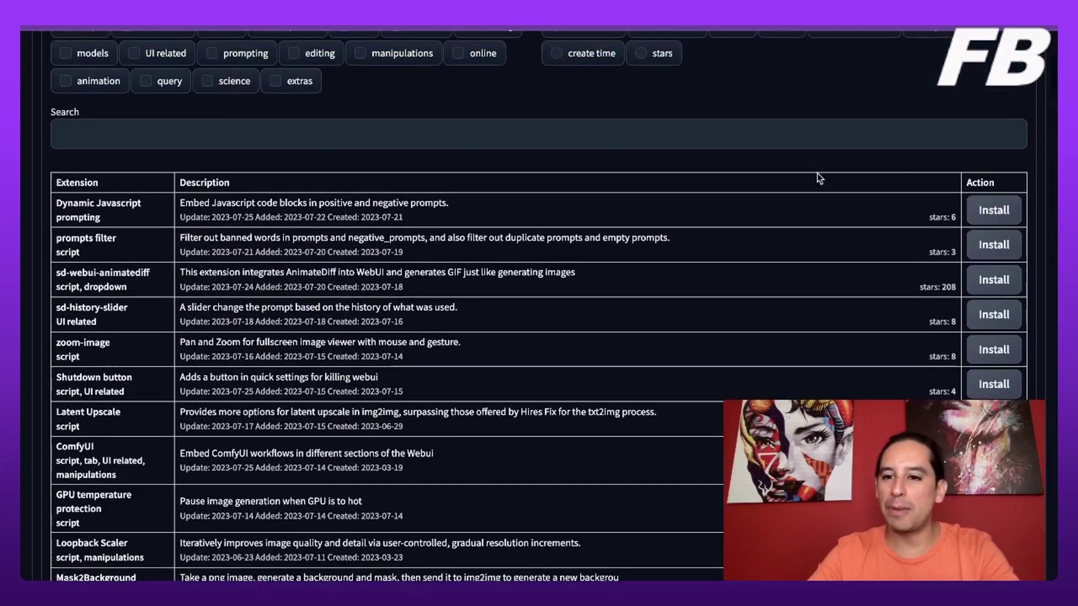
{"action": "scroll", "coordinate": [507, 328], "scroll_direction": "up", "scroll_amount": 5}
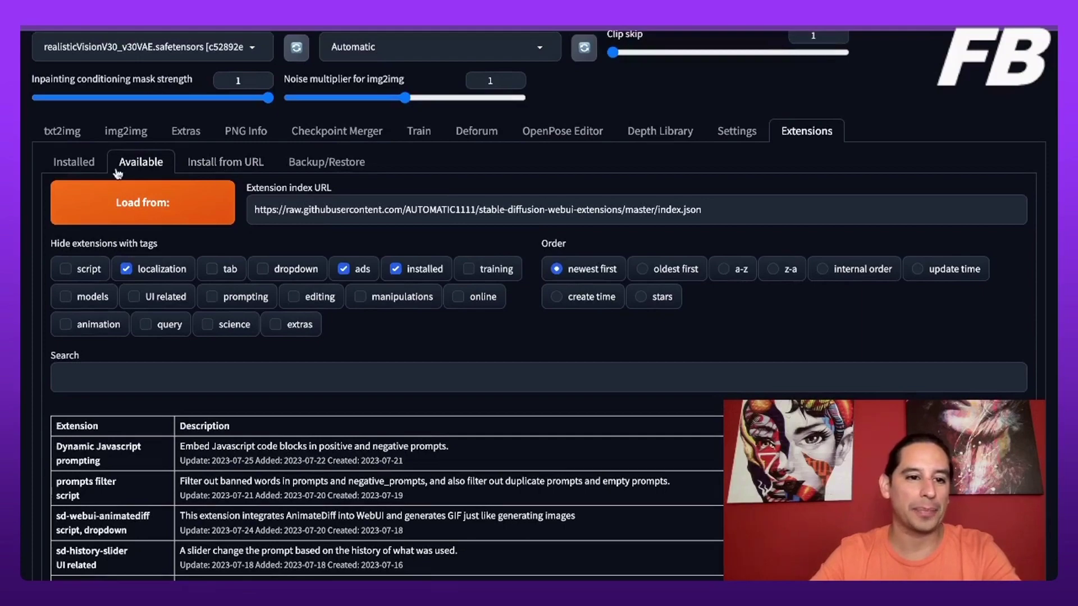
- Review the installed extensions again and check the Posex, ControlNet and roop sections in txt2img
{"action": "left_click", "coordinate": [78, 164]}
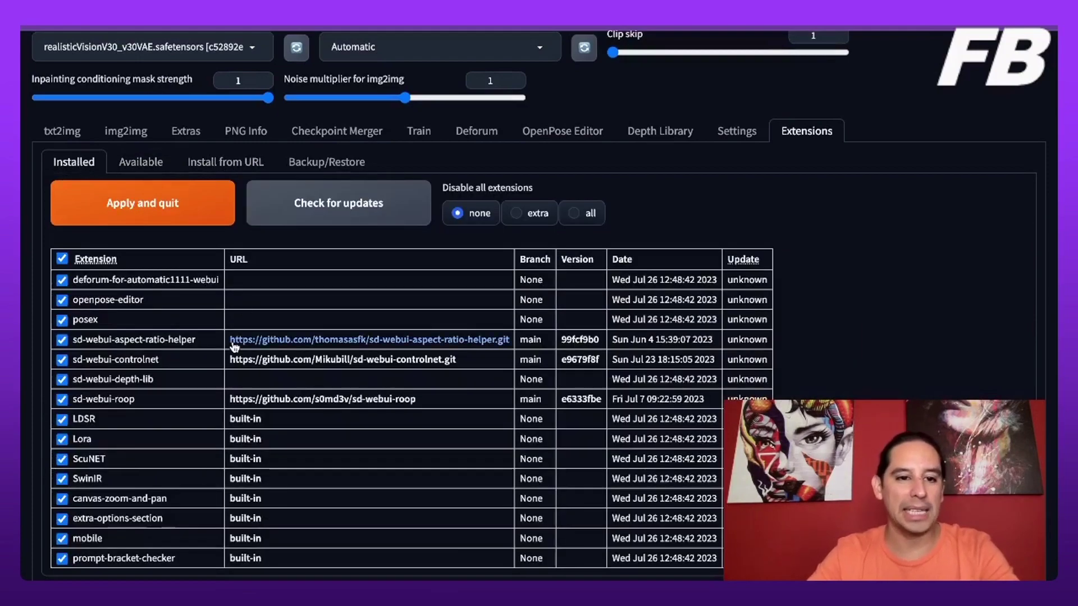
{"action": "scroll", "coordinate": [241, 340], "scroll_direction": "down", "scroll_amount": 2}
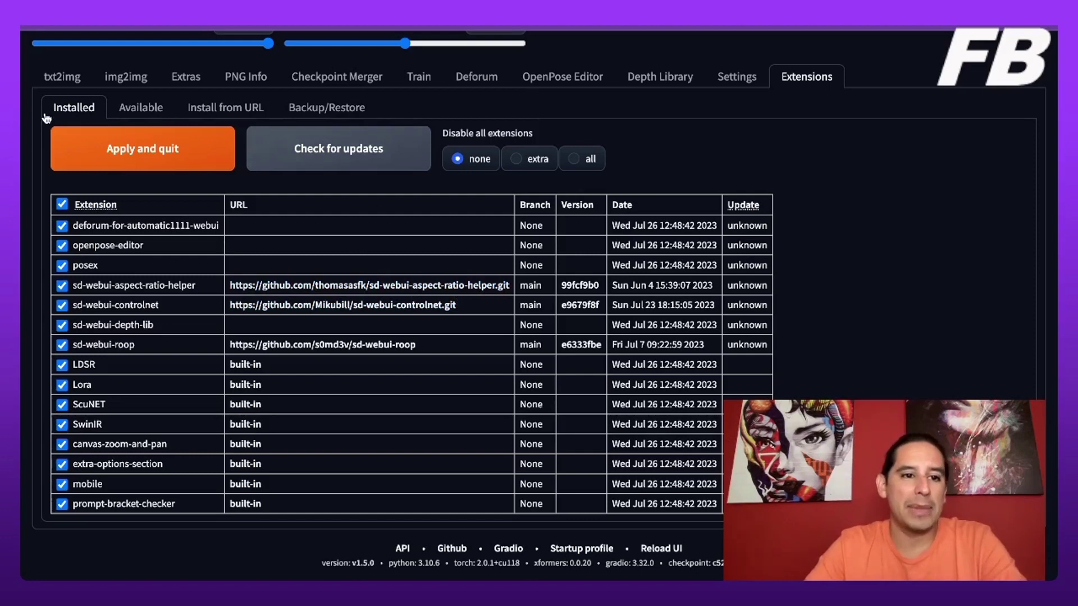
{"action": "left_click", "coordinate": [60, 81]}
{"action": "scroll", "coordinate": [301, 293], "scroll_direction": "down", "scroll_amount": 4}
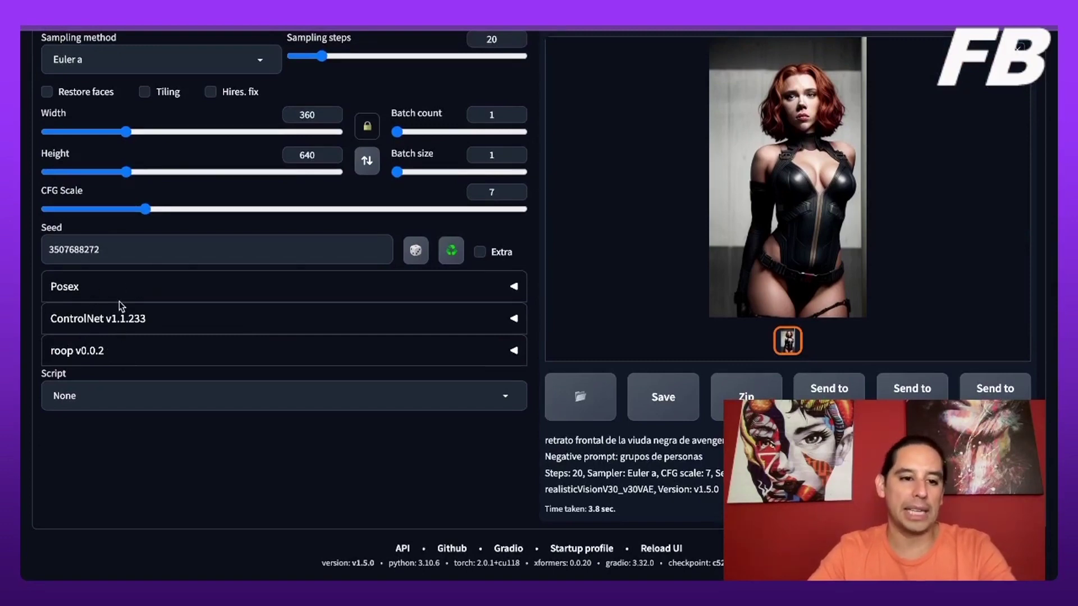
{"action": "scroll", "coordinate": [329, 346], "scroll_direction": "up", "scroll_amount": 5}
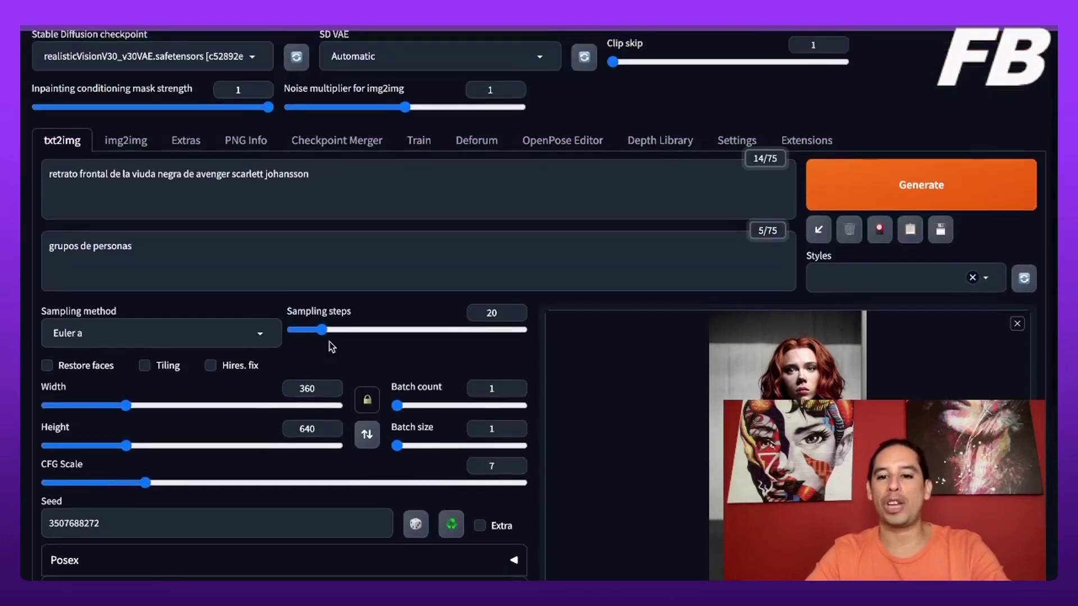
{"action": "scroll", "coordinate": [331, 346], "scroll_direction": "down", "scroll_amount": 4}
{"action": "scroll", "coordinate": [330, 345], "scroll_direction": "up", "scroll_amount": 4}
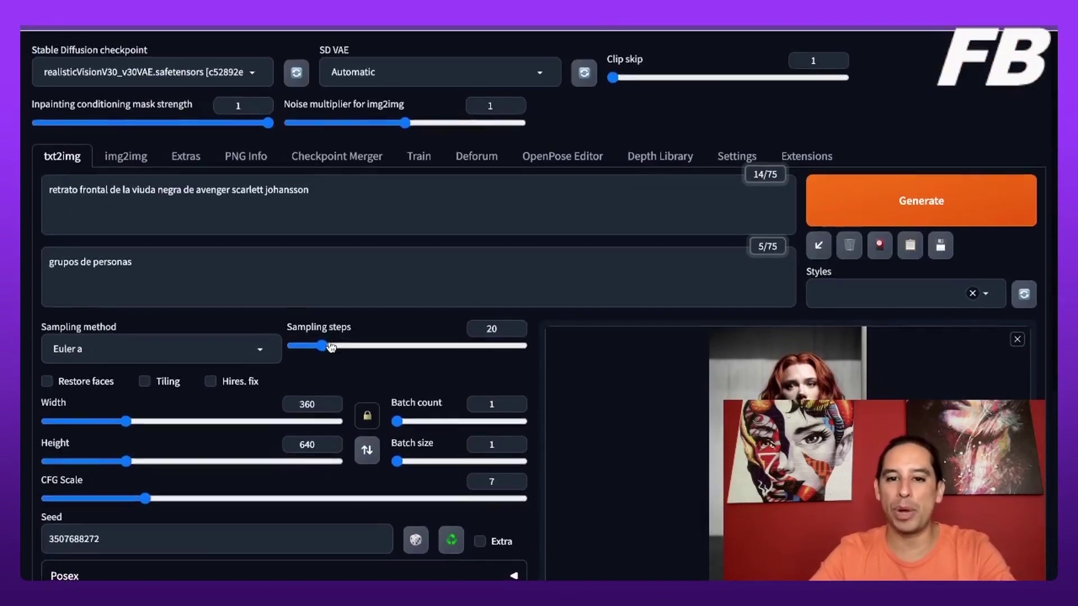
- Pose the OpenPose Editor skeleton with both elbows bent outward and its right knee and ankle moved out to the side
{"action": "left_click", "coordinate": [573, 160]}
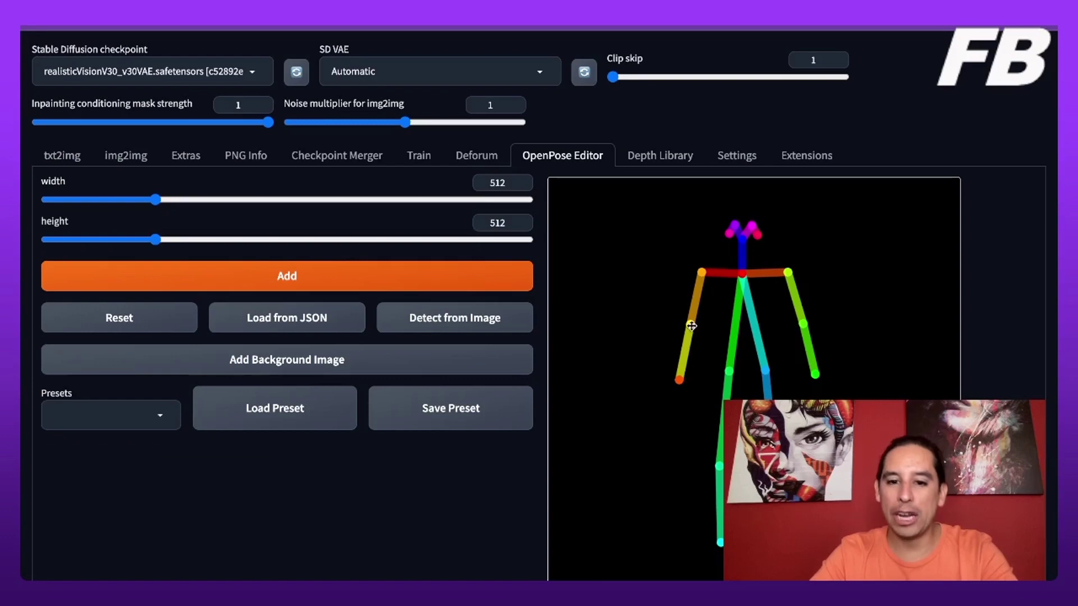
{"action": "left_click_drag", "start_coordinate": [690, 325], "coordinate": [654, 325]}
{"action": "left_click_drag", "start_coordinate": [804, 324], "coordinate": [848, 301]}
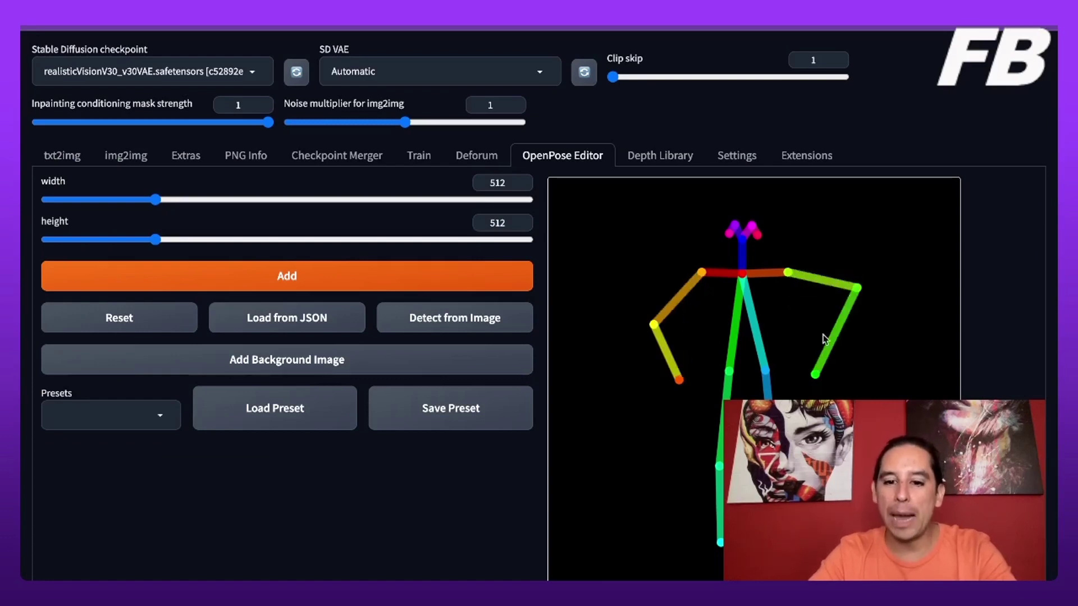
{"action": "left_click_drag", "start_coordinate": [719, 464], "coordinate": [628, 442]}
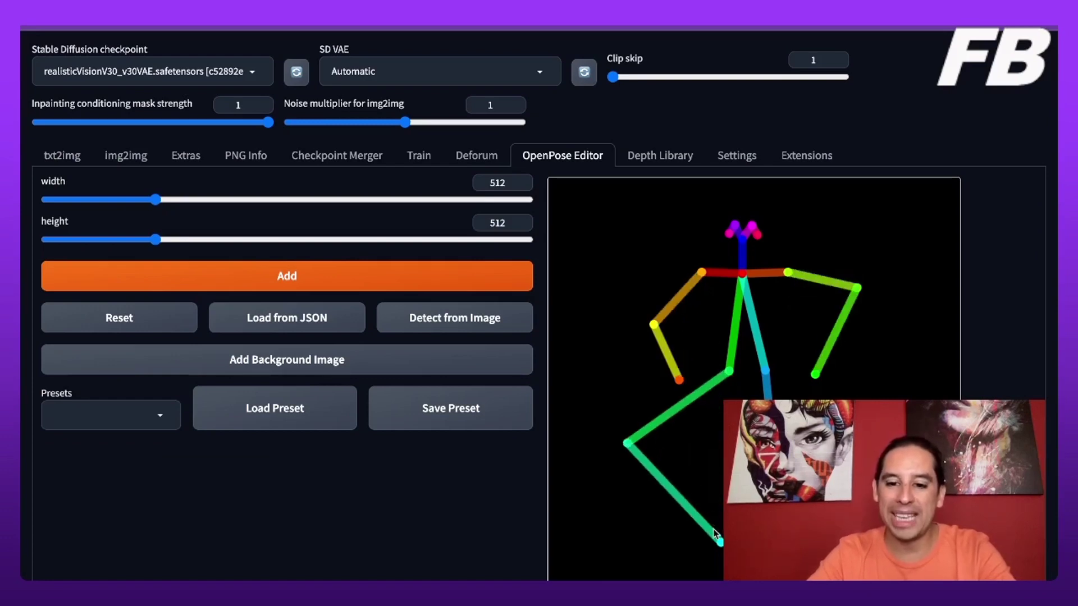
{"action": "left_click_drag", "start_coordinate": [719, 542], "coordinate": [624, 533]}
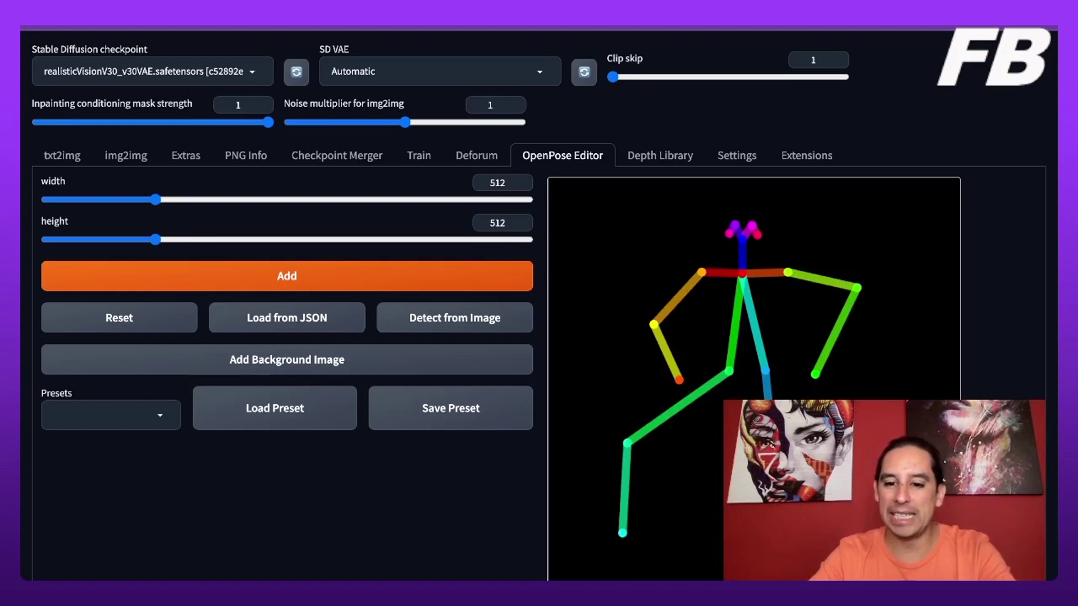
{"action": "scroll", "coordinate": [609, 274], "scroll_direction": "up", "scroll_amount": 1}
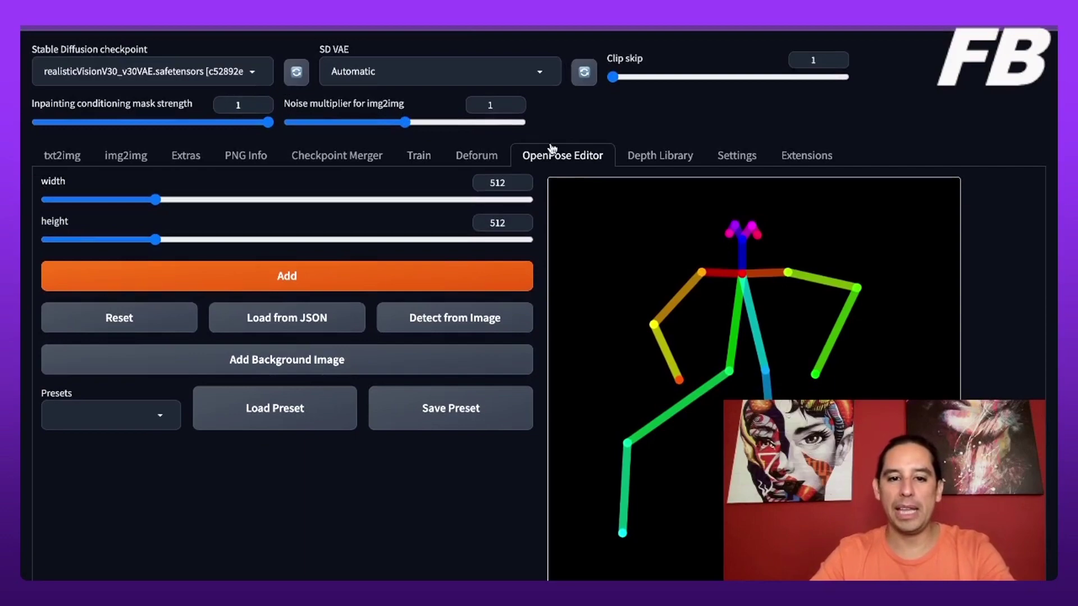